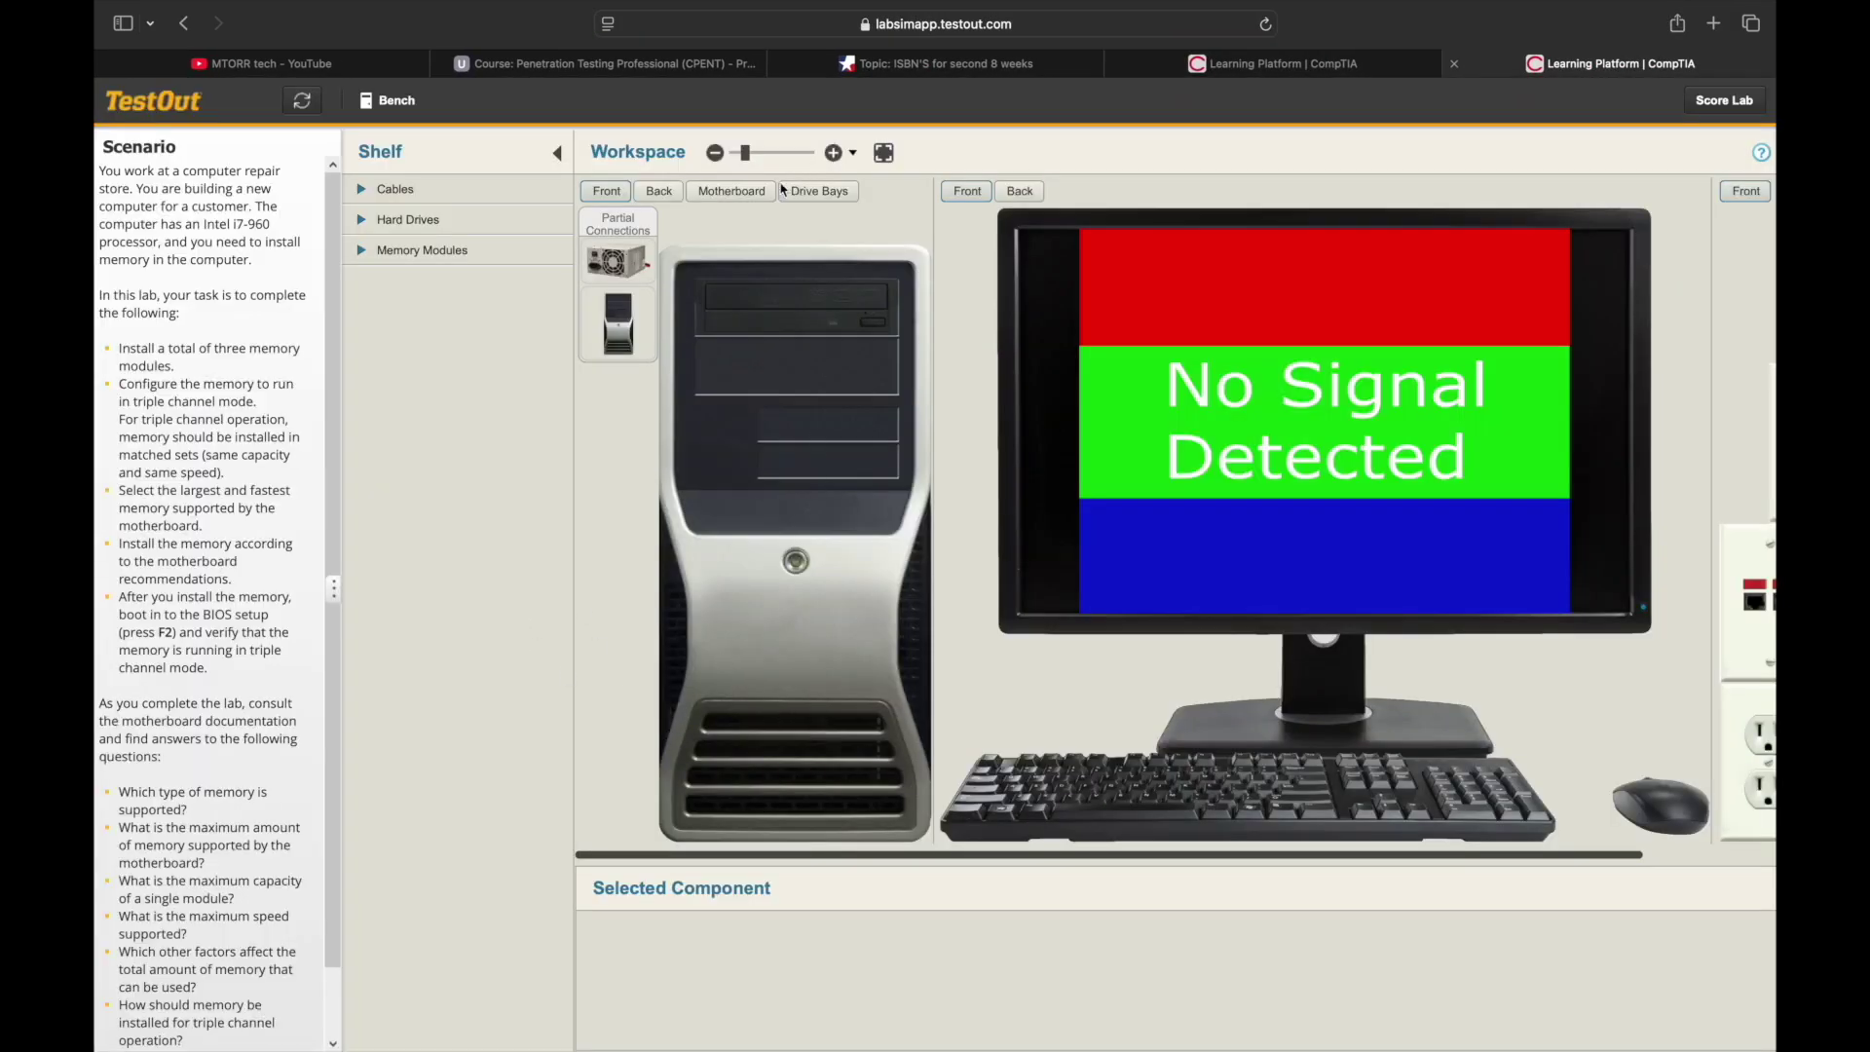
Show the open-case motherboard, expand the Shelf's DDR3 Memory Modules, and read the task list
left_click(732, 191)
left_click(421, 250)
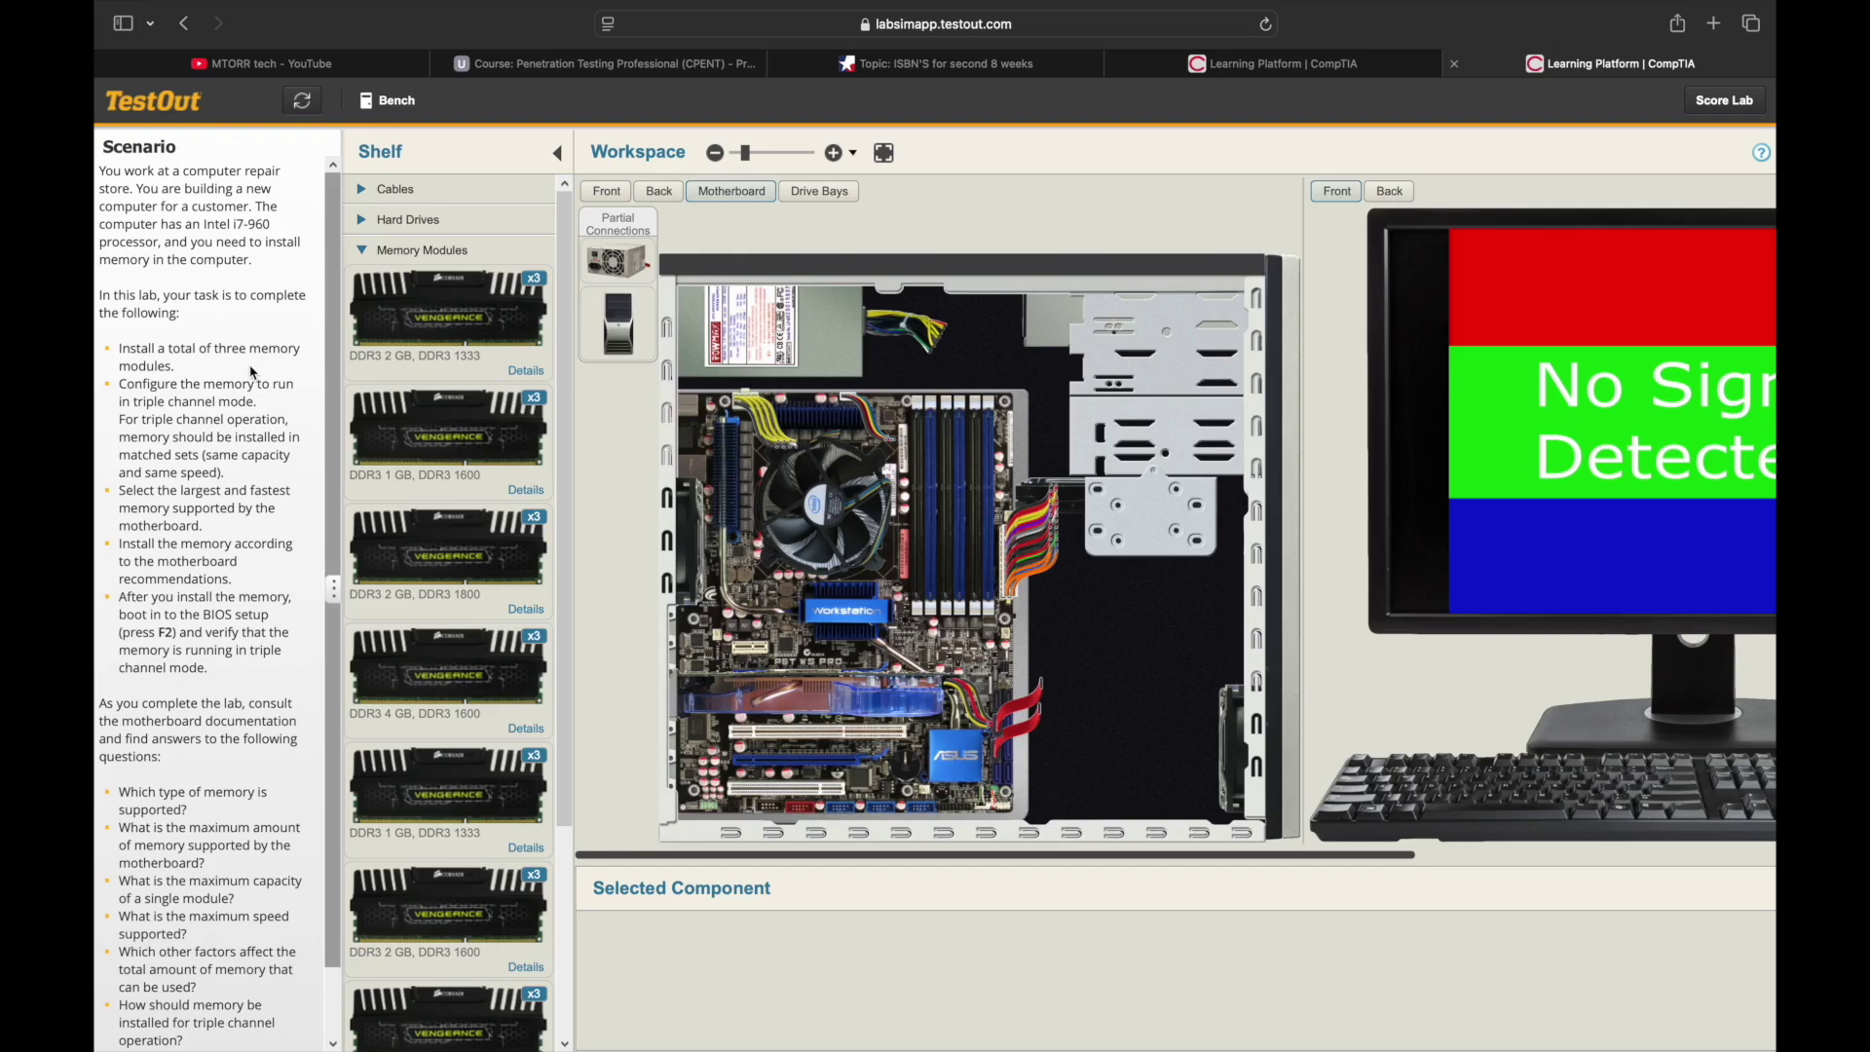
scroll(231, 577, "down", 2)
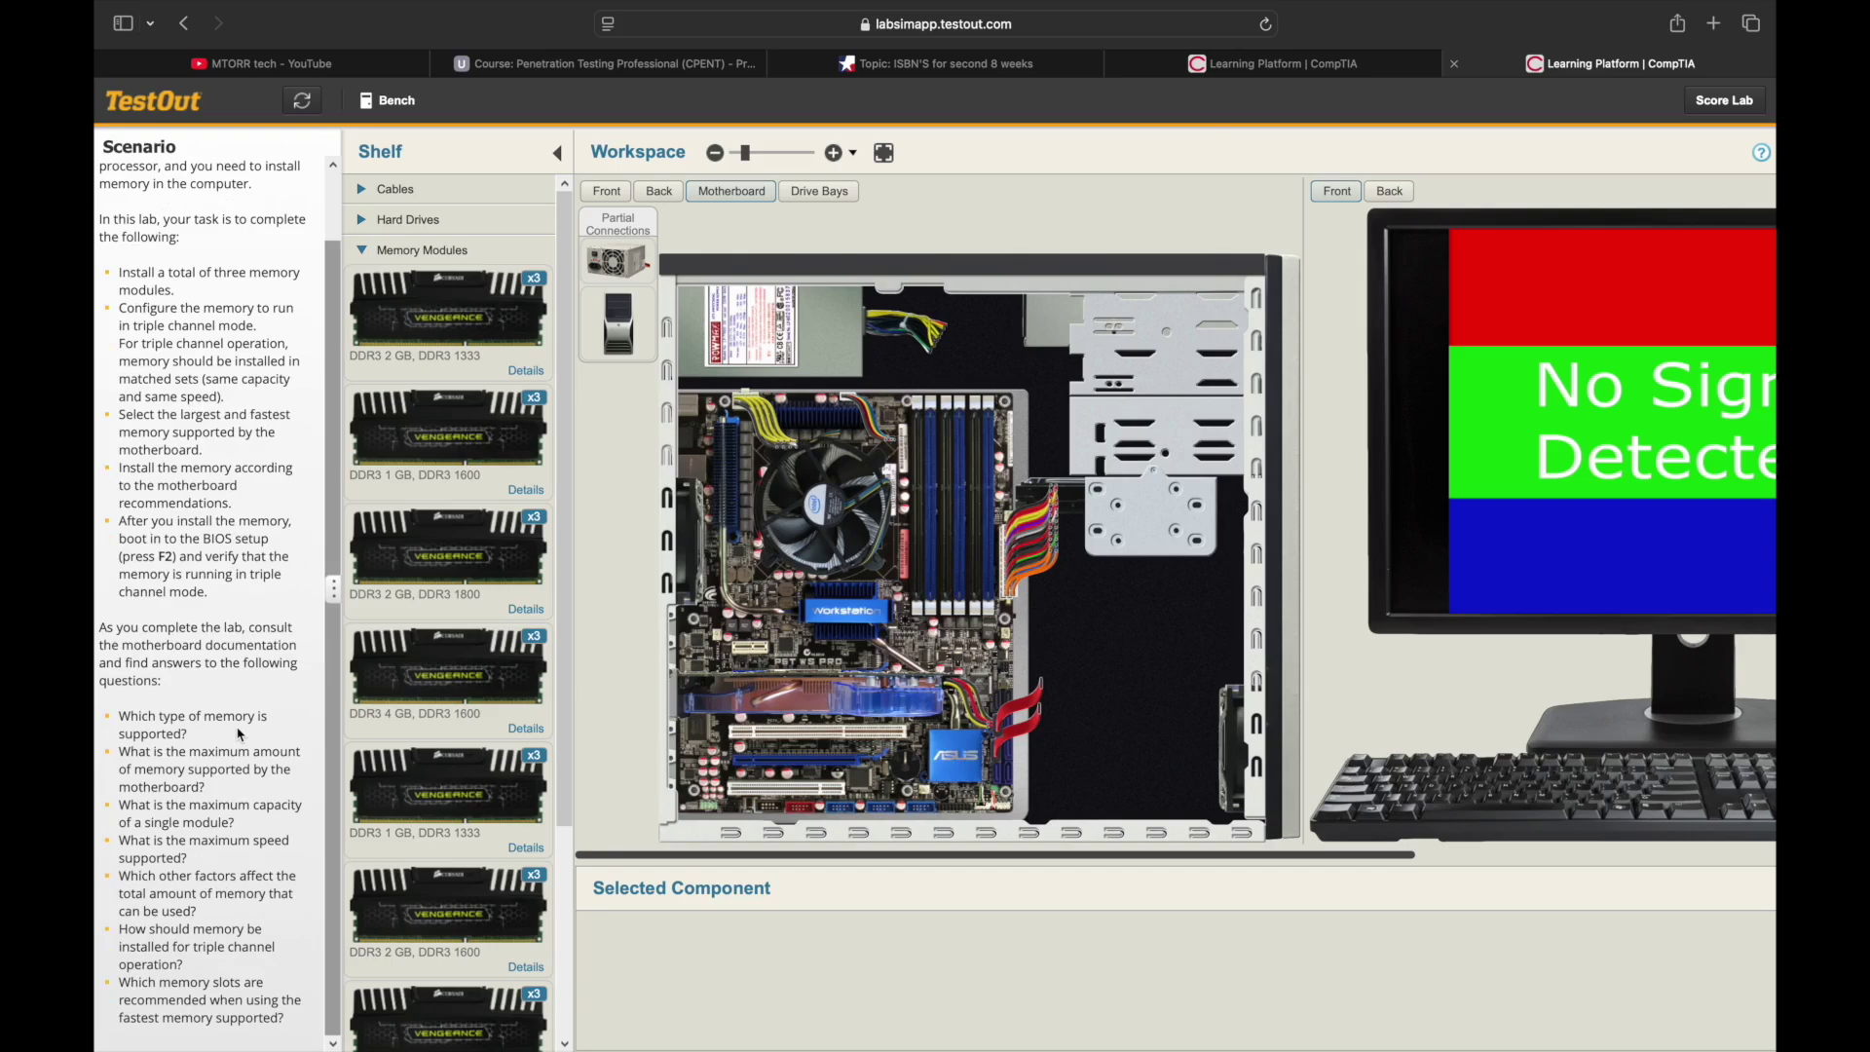
scroll(239, 733, "up", 2)
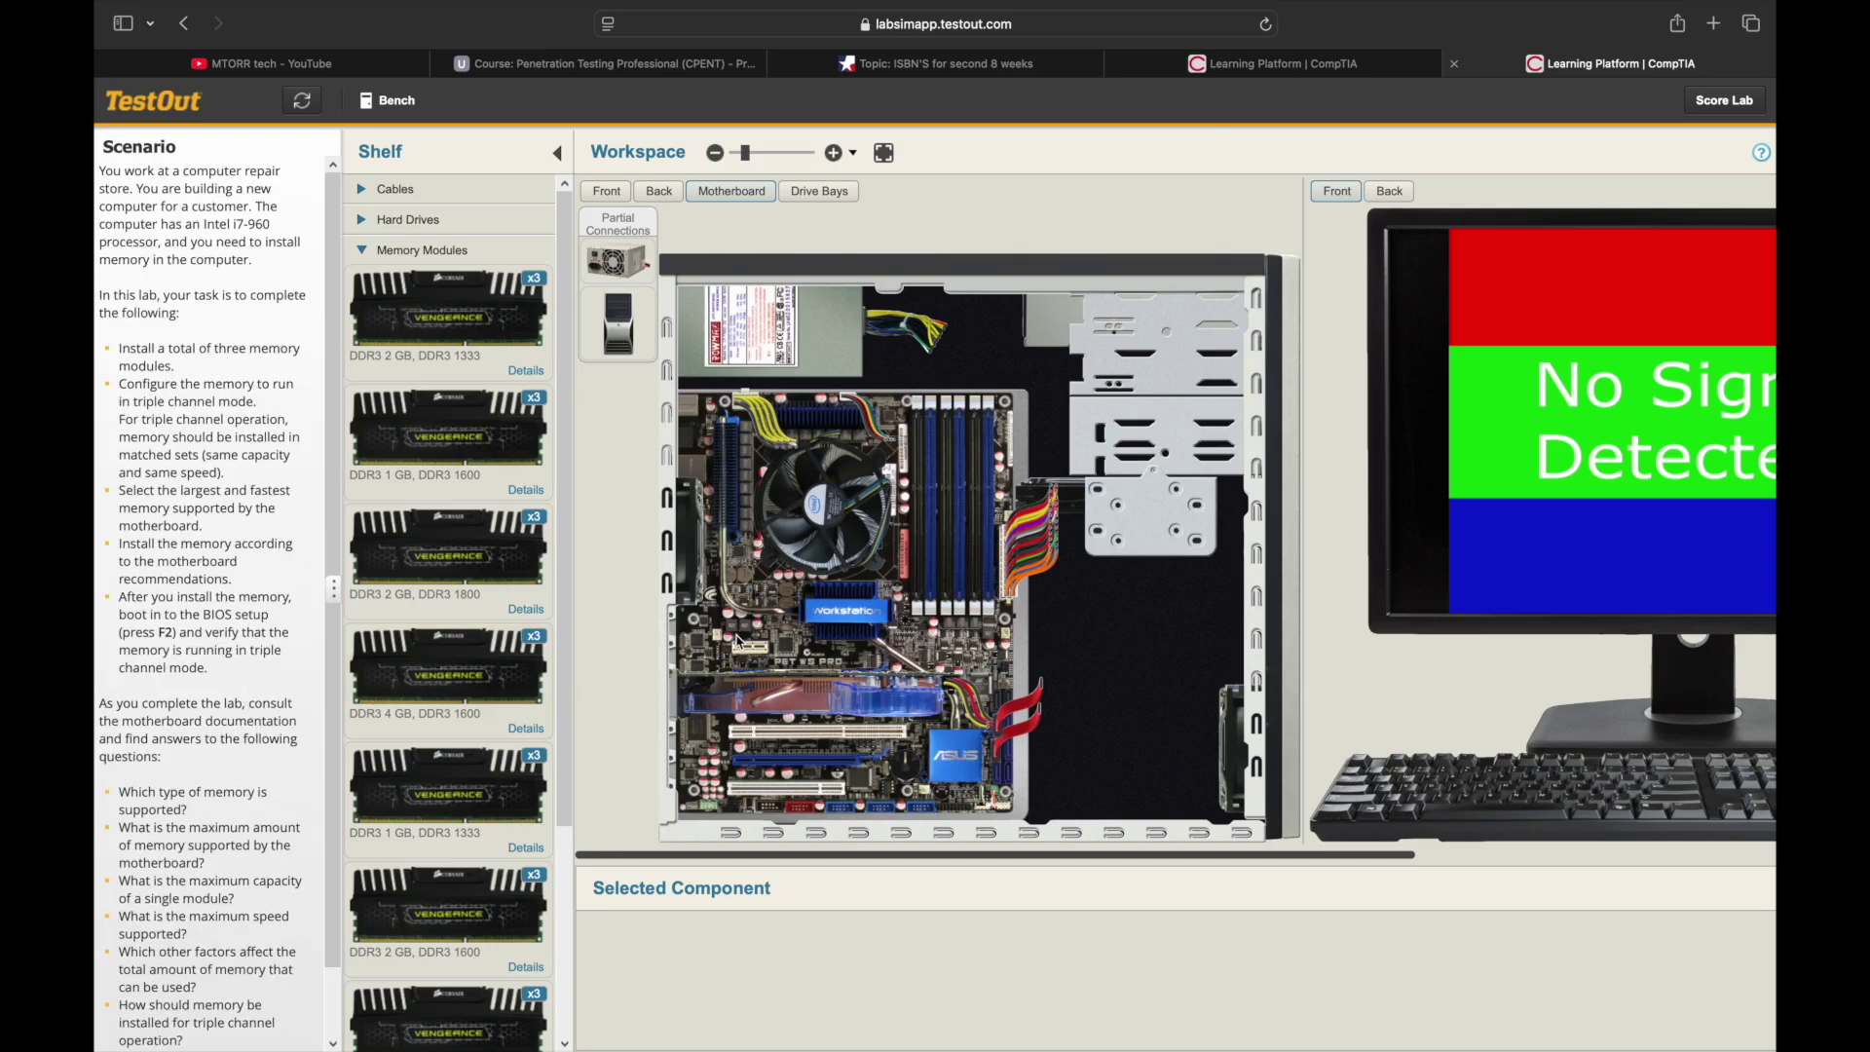
scroll(898, 617, "down", 2)
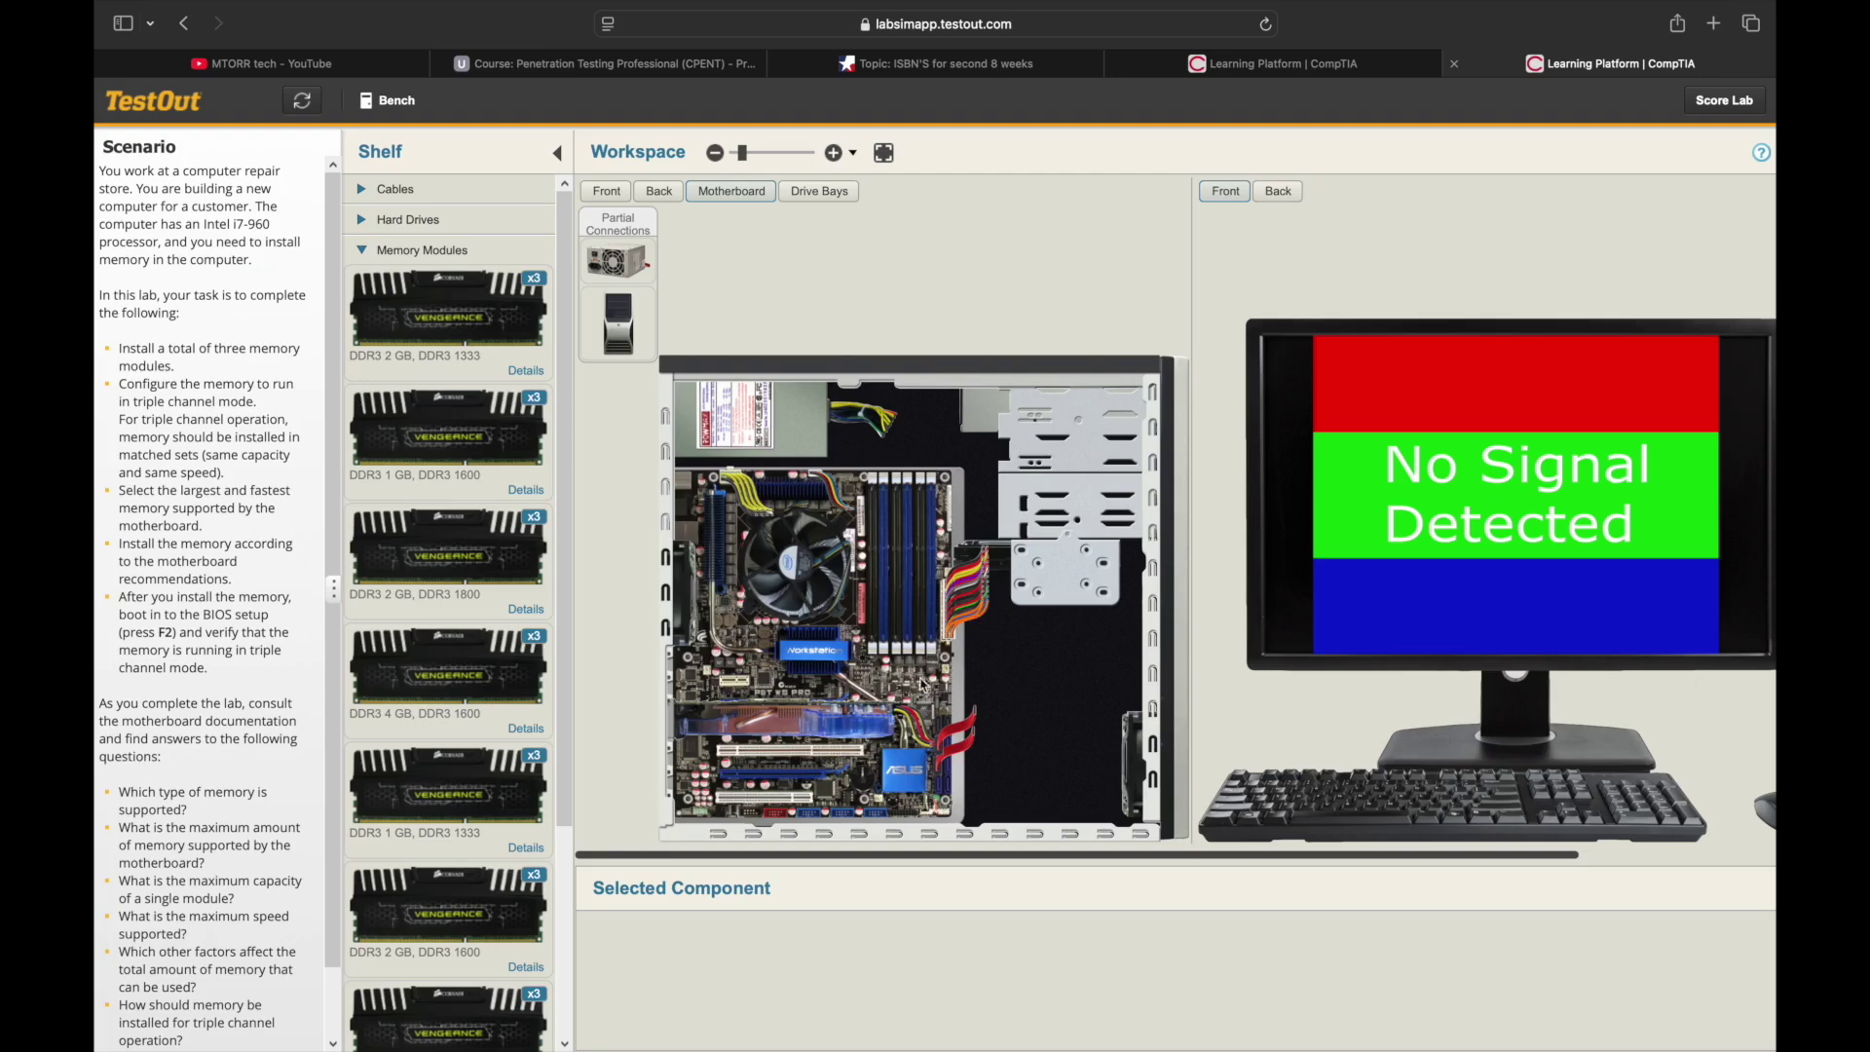
Open the motherboard's Specifications documentation and scroll to its System Memory section
left_click(902, 684)
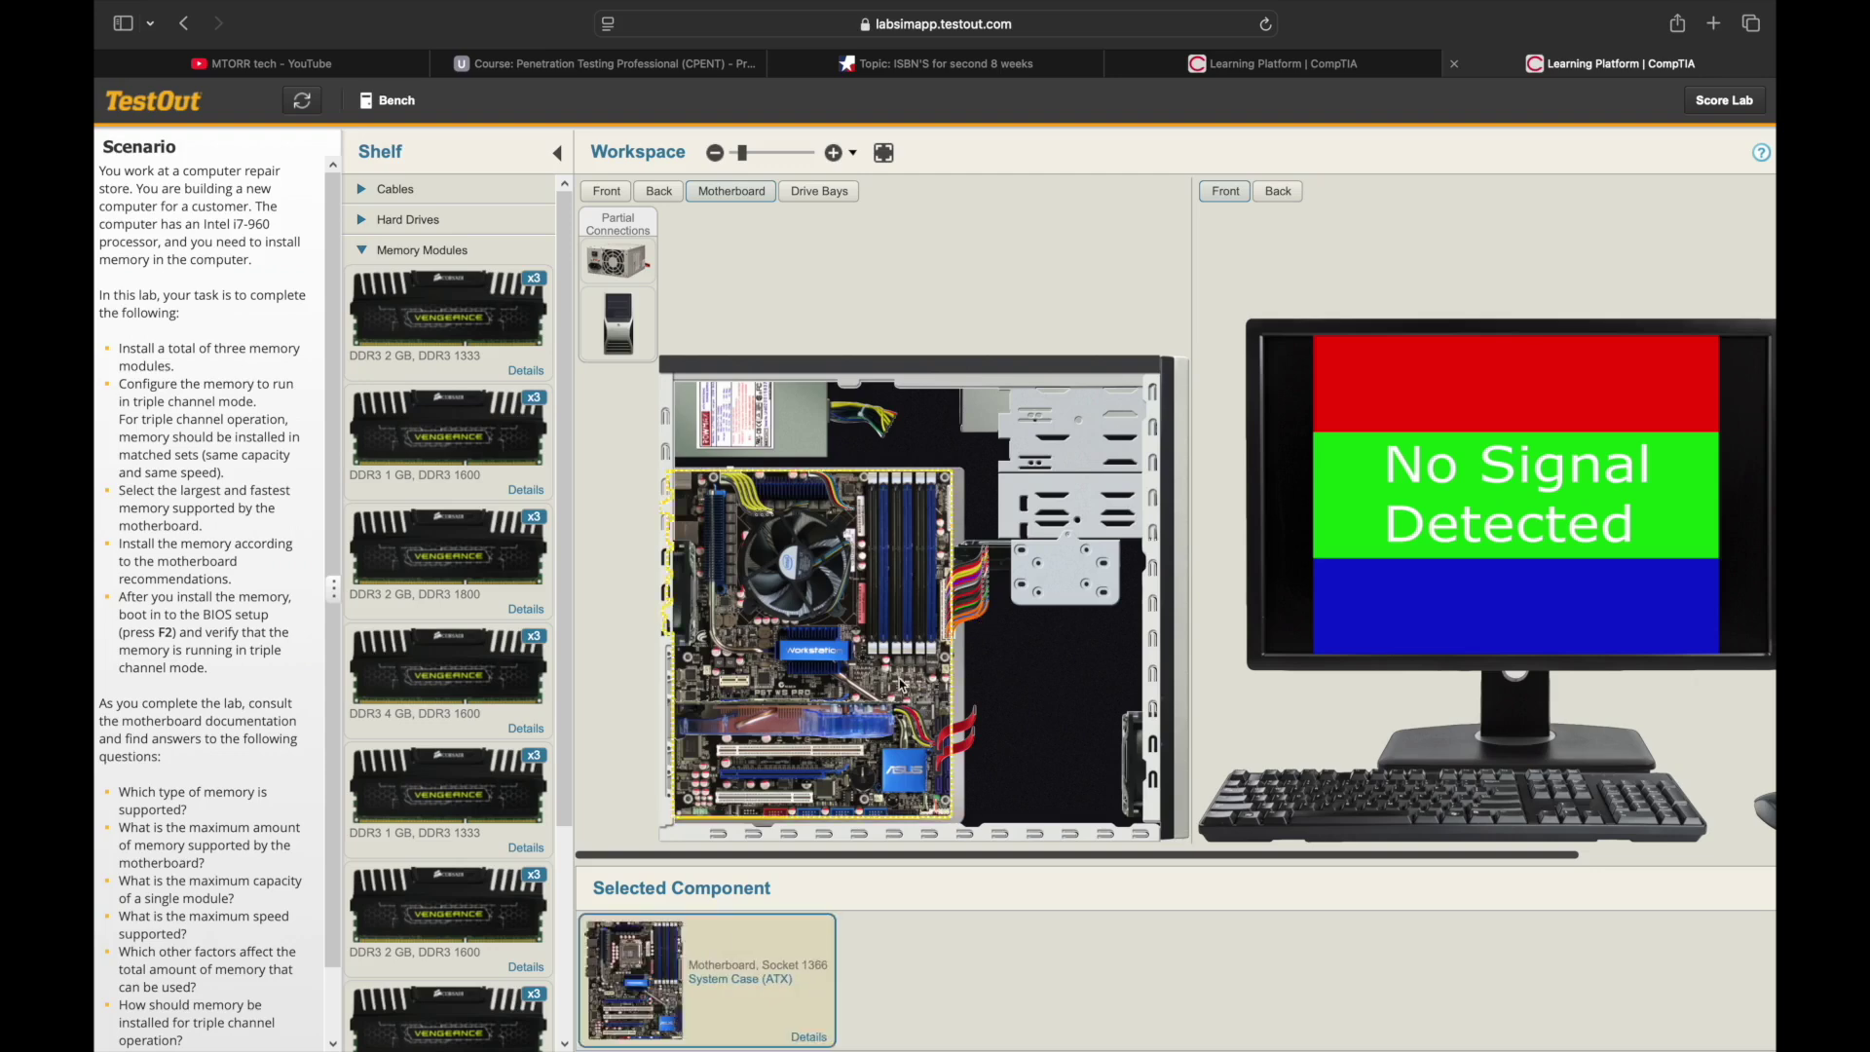
left_click(807, 1039)
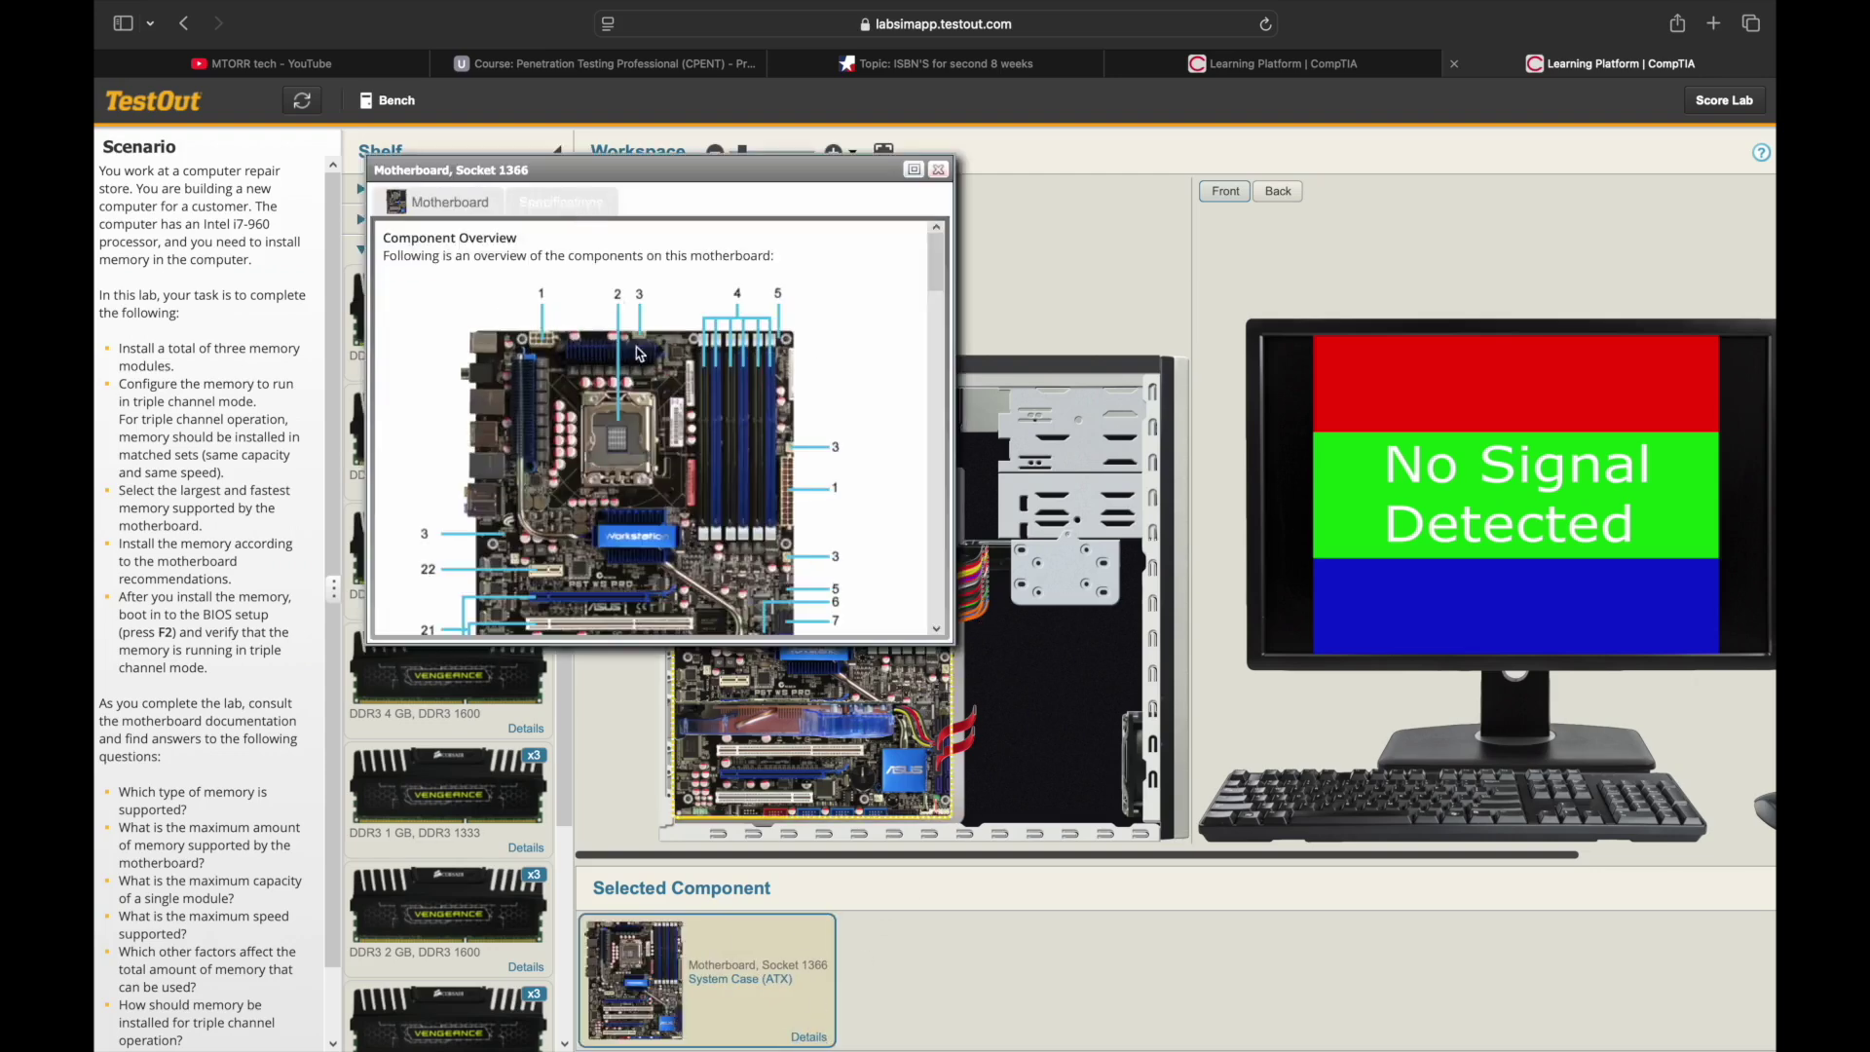
scroll(638, 353, "down", 5)
scroll(622, 464, "down", 3)
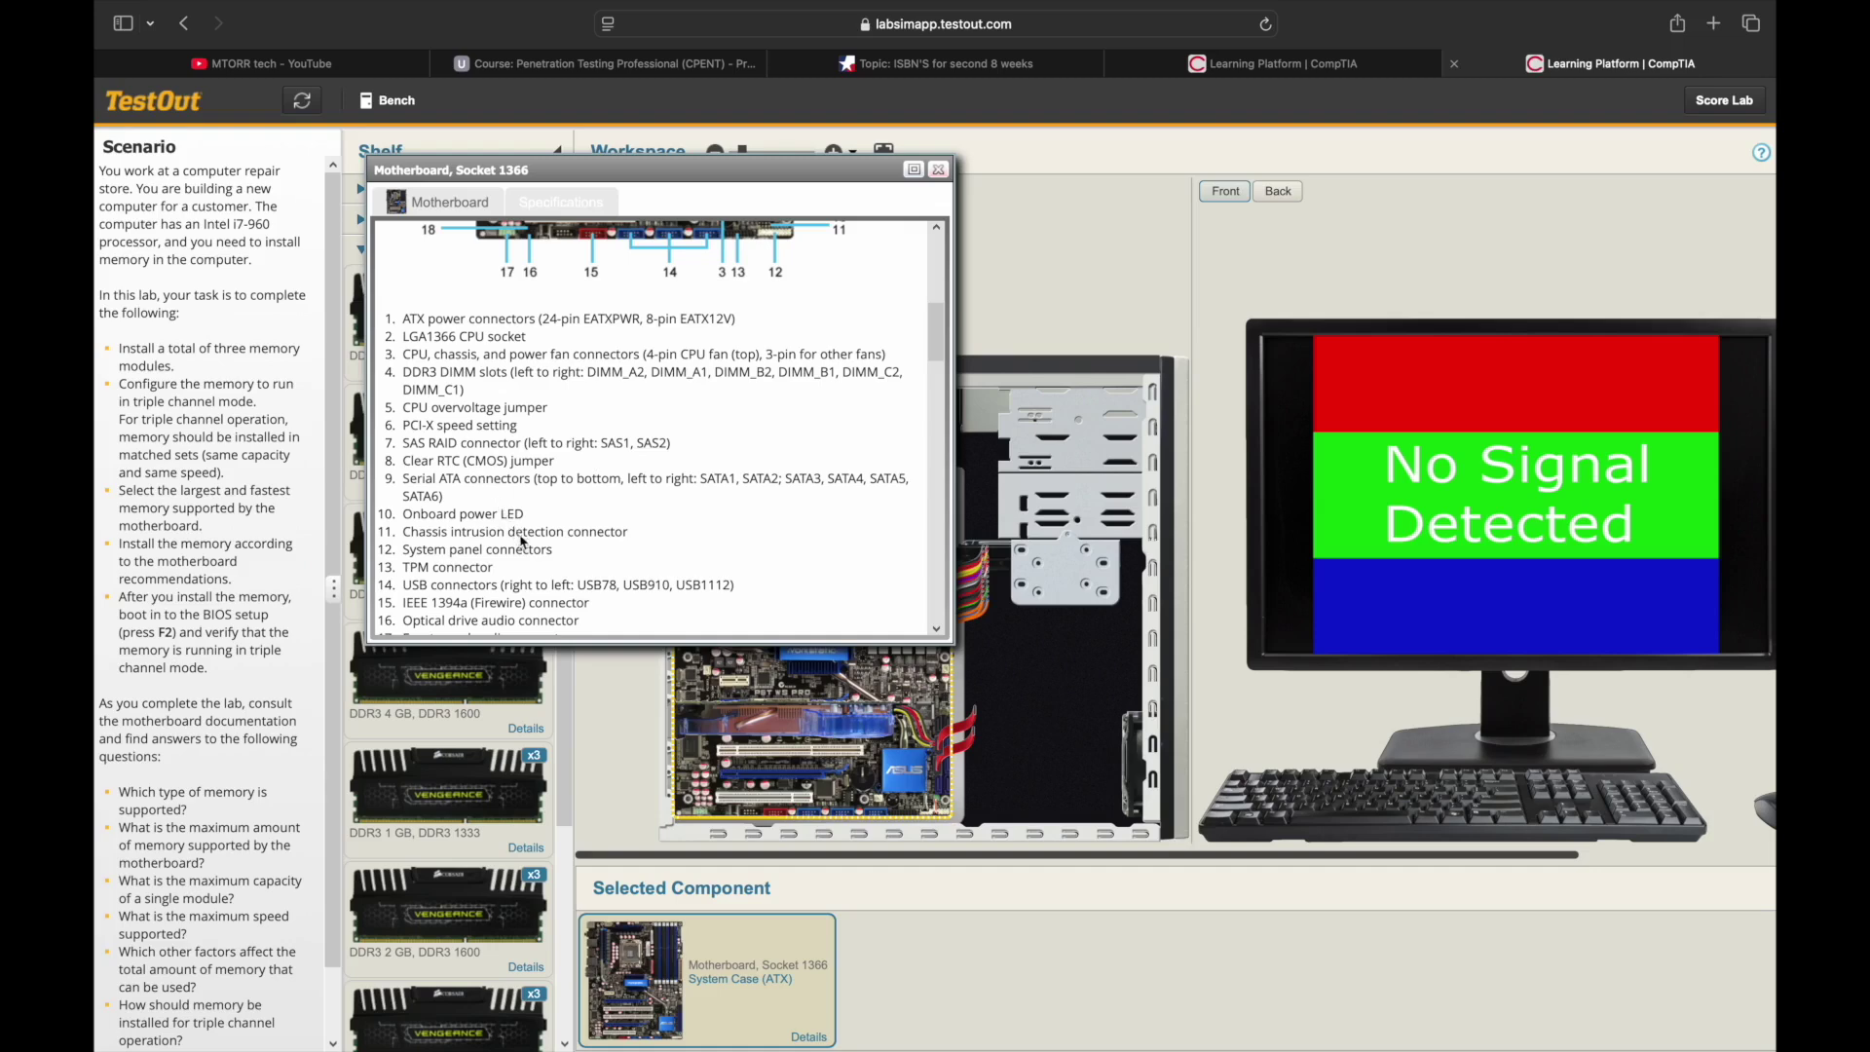
scroll(547, 552, "down", 3)
scroll(547, 552, "down", 2)
scroll(565, 550, "down", 4)
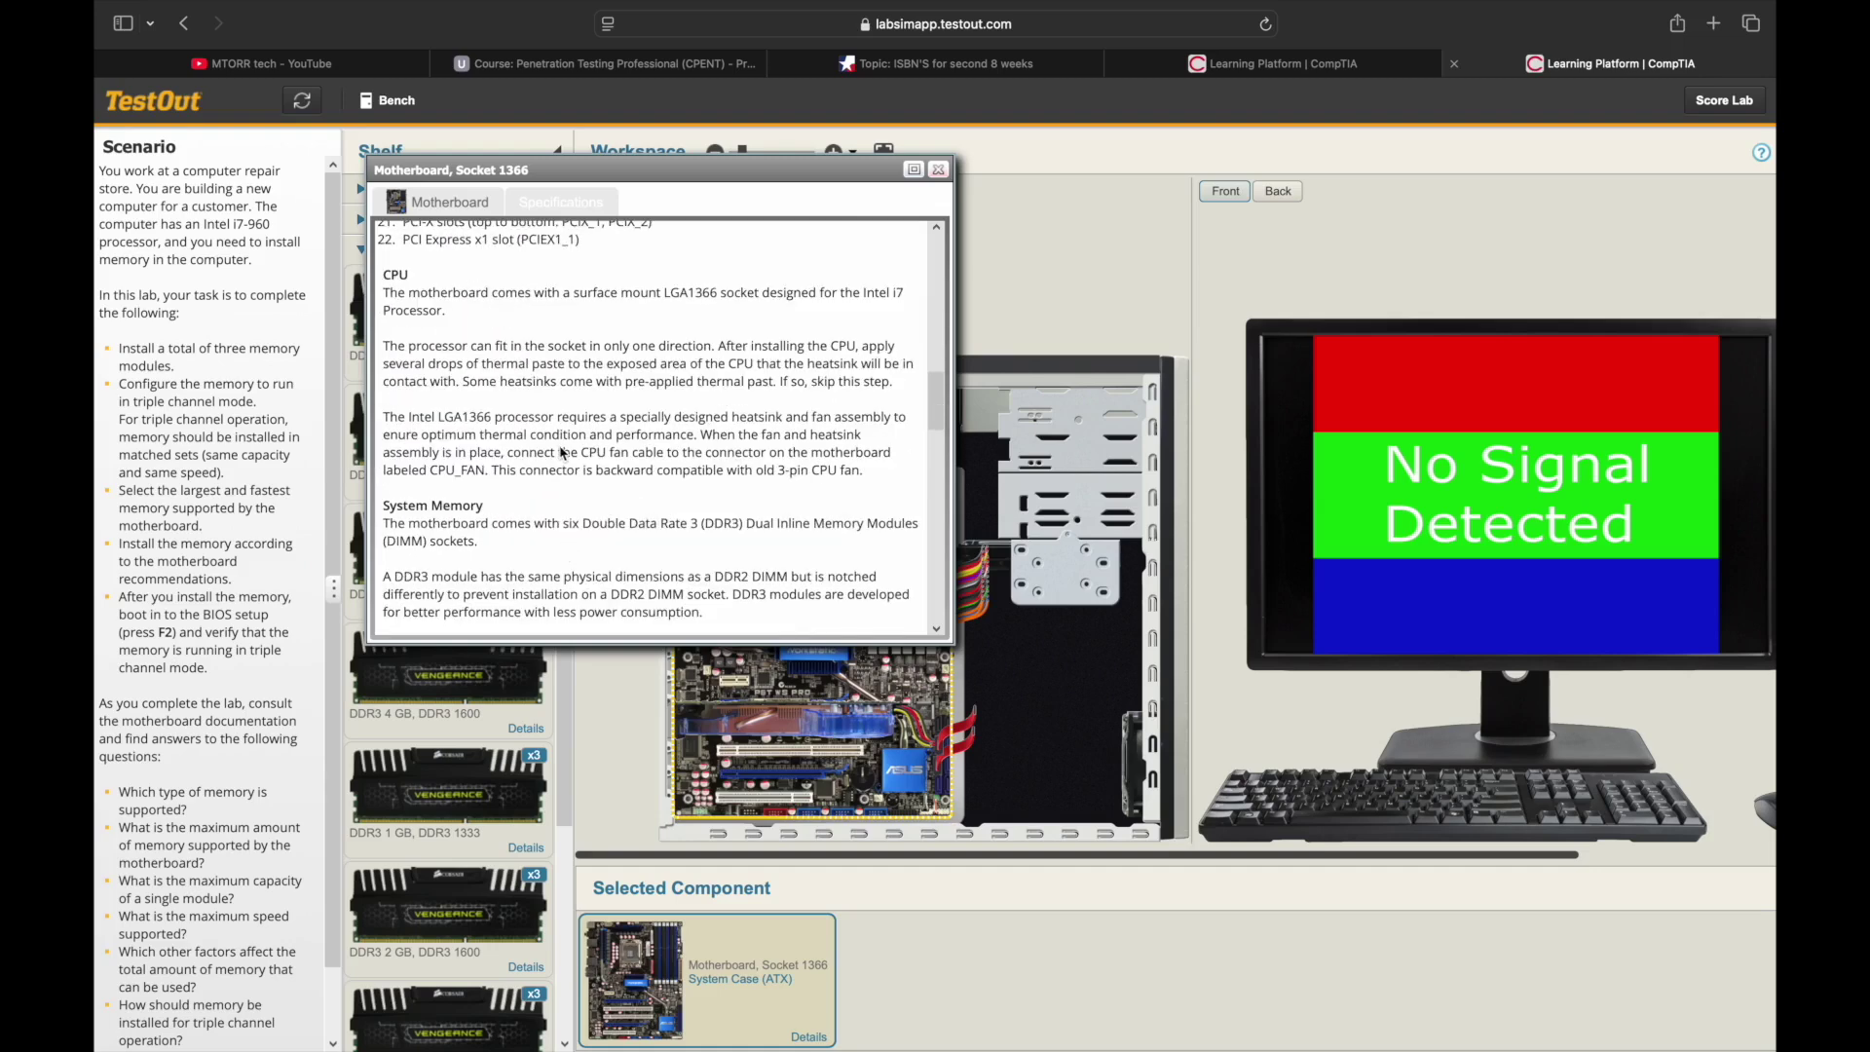
scroll(575, 480, "down", 5)
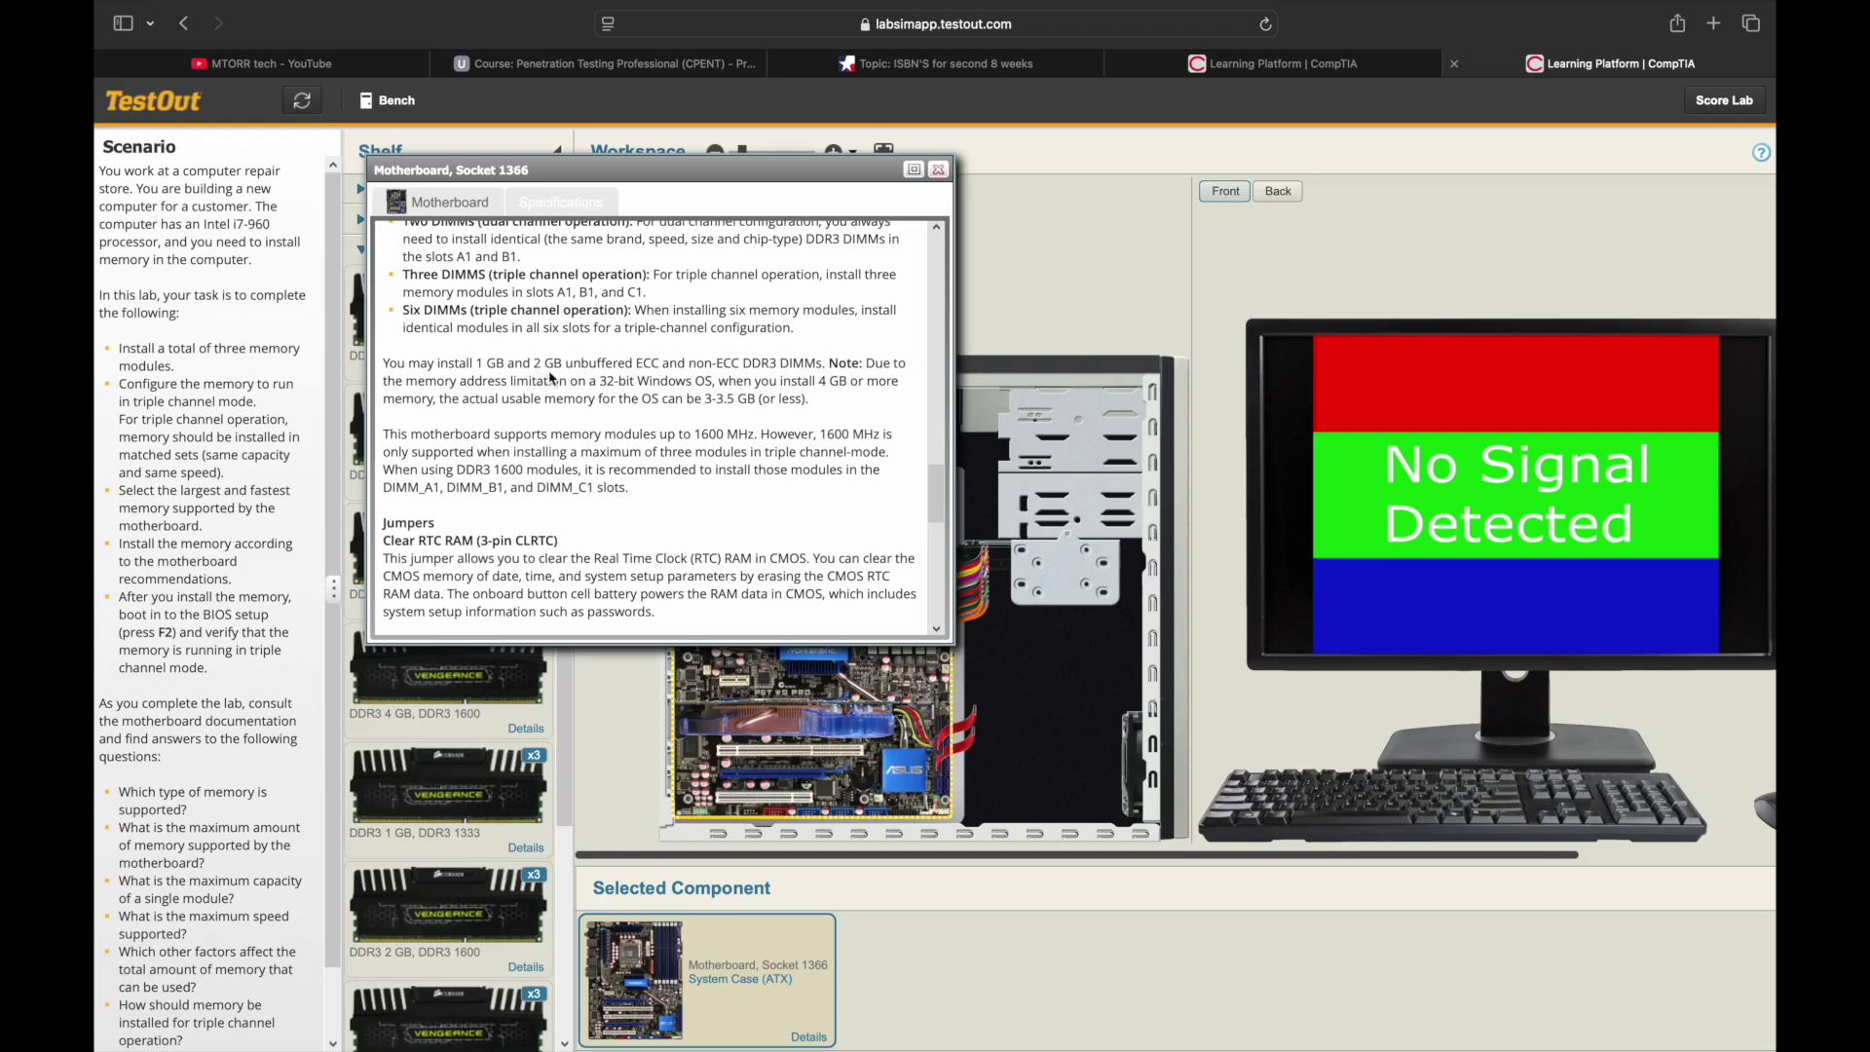
Move the documentation aside, confirm triple-channel A1/B1/C1 at 1600 MHz, and select the DDR3 2 GB 1600 module
mouse_move(611, 171)
left_mouse_down()
mouse_move(832, 458)
mouse_move(870, 431)
left_mouse_up()
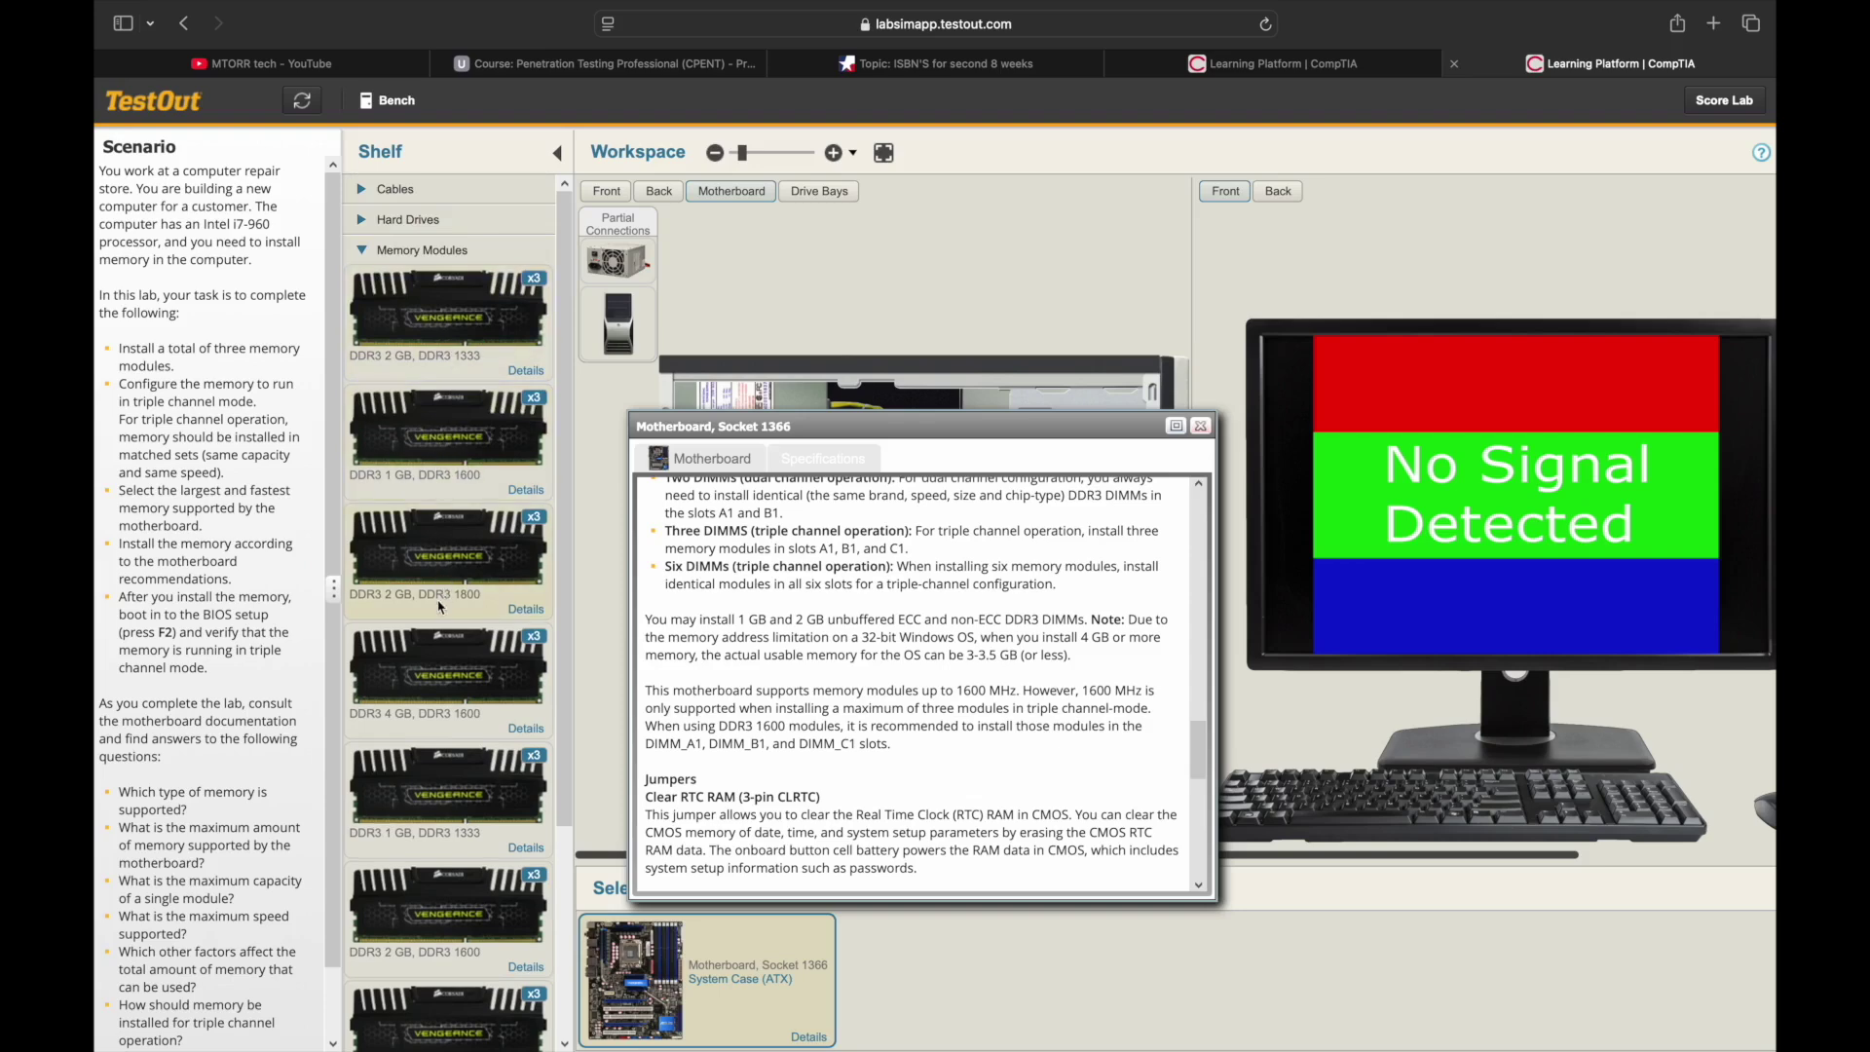
scroll(441, 607, "down", 3)
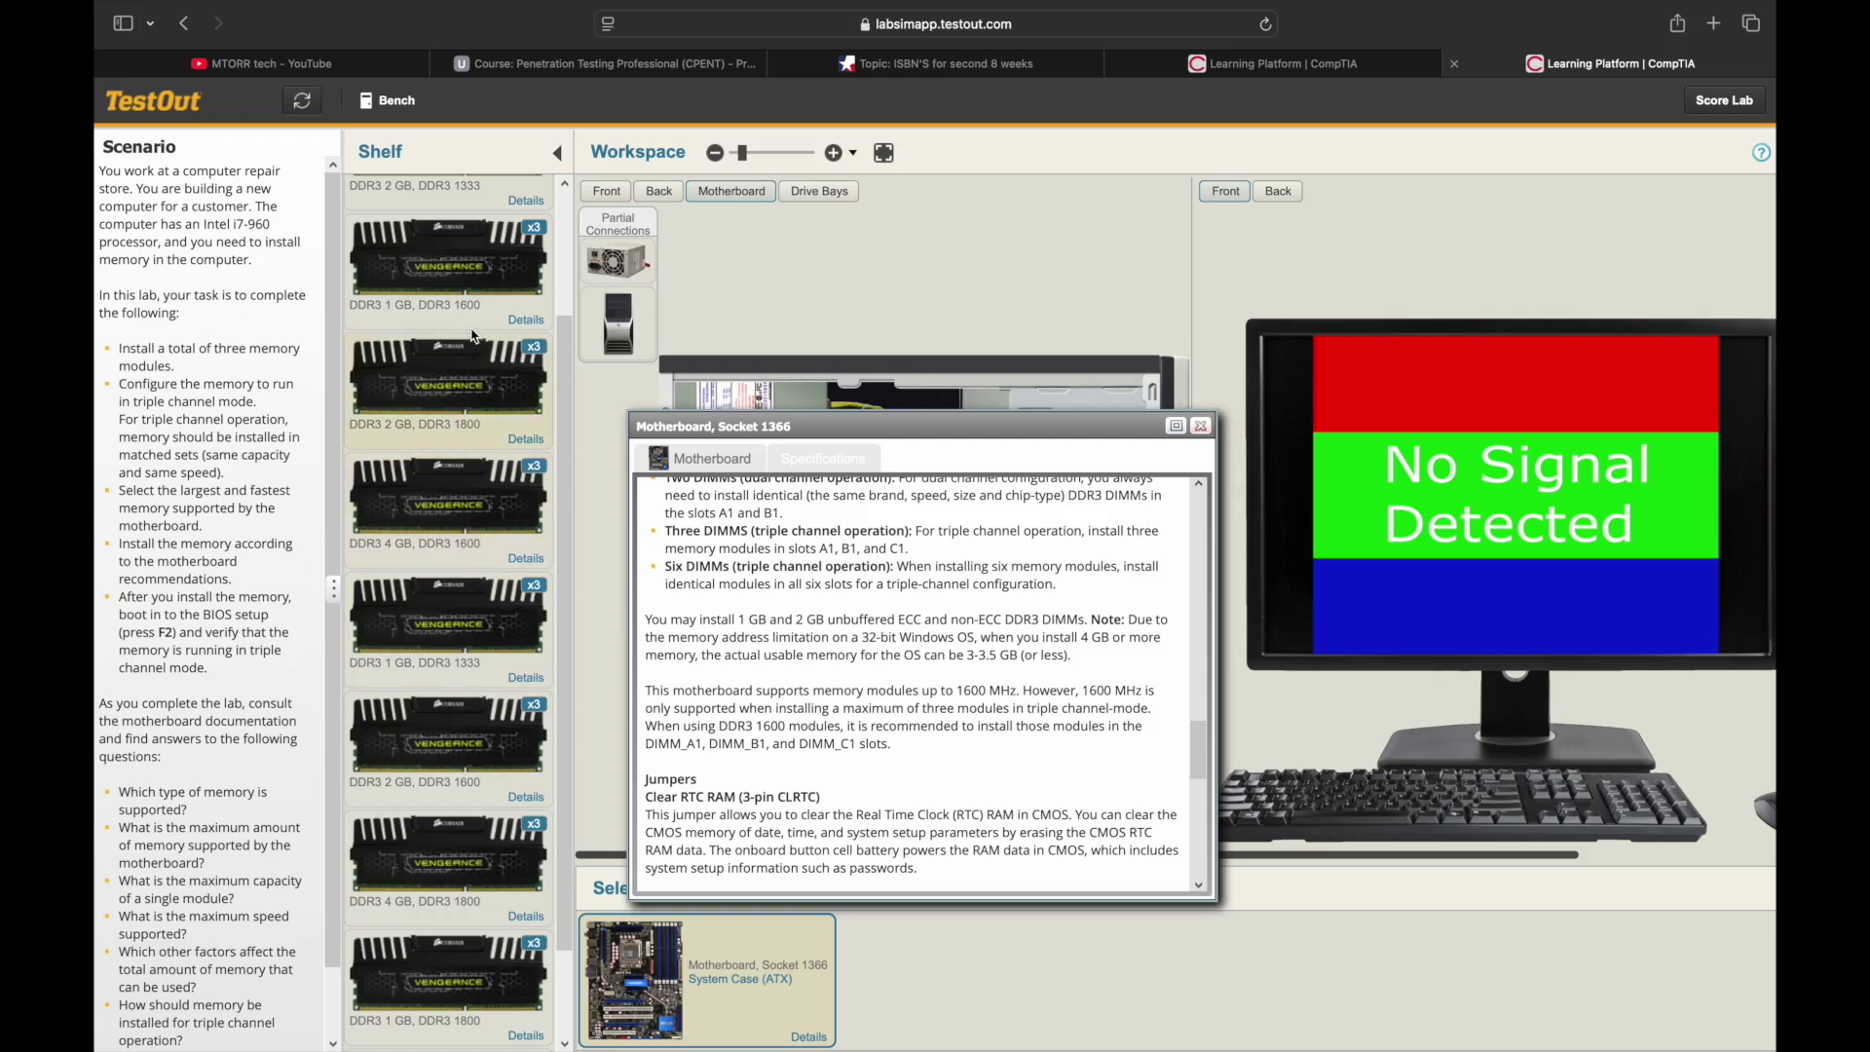
left_click(467, 781)
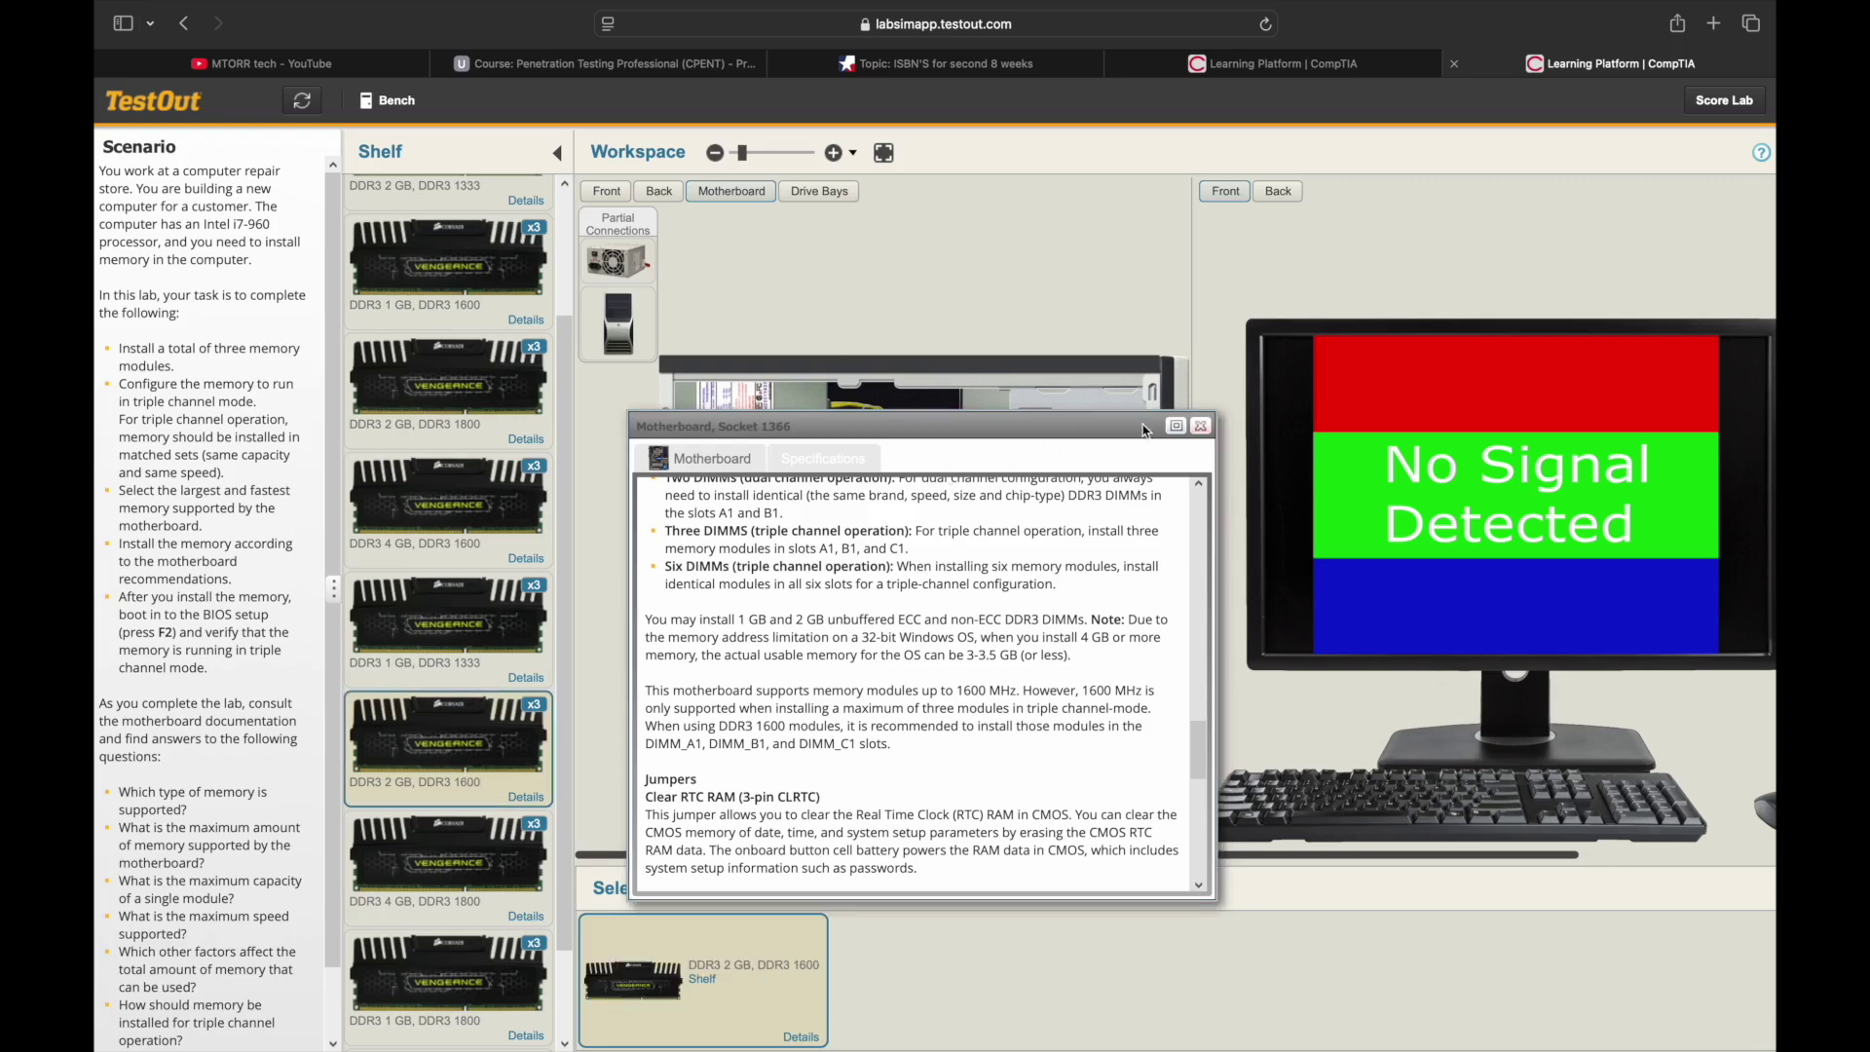
Install all three DDR3 2 GB 1600 modules into DIMM slots, using the entire shelf stock
left_click_drag(985, 459, 1436, 666)
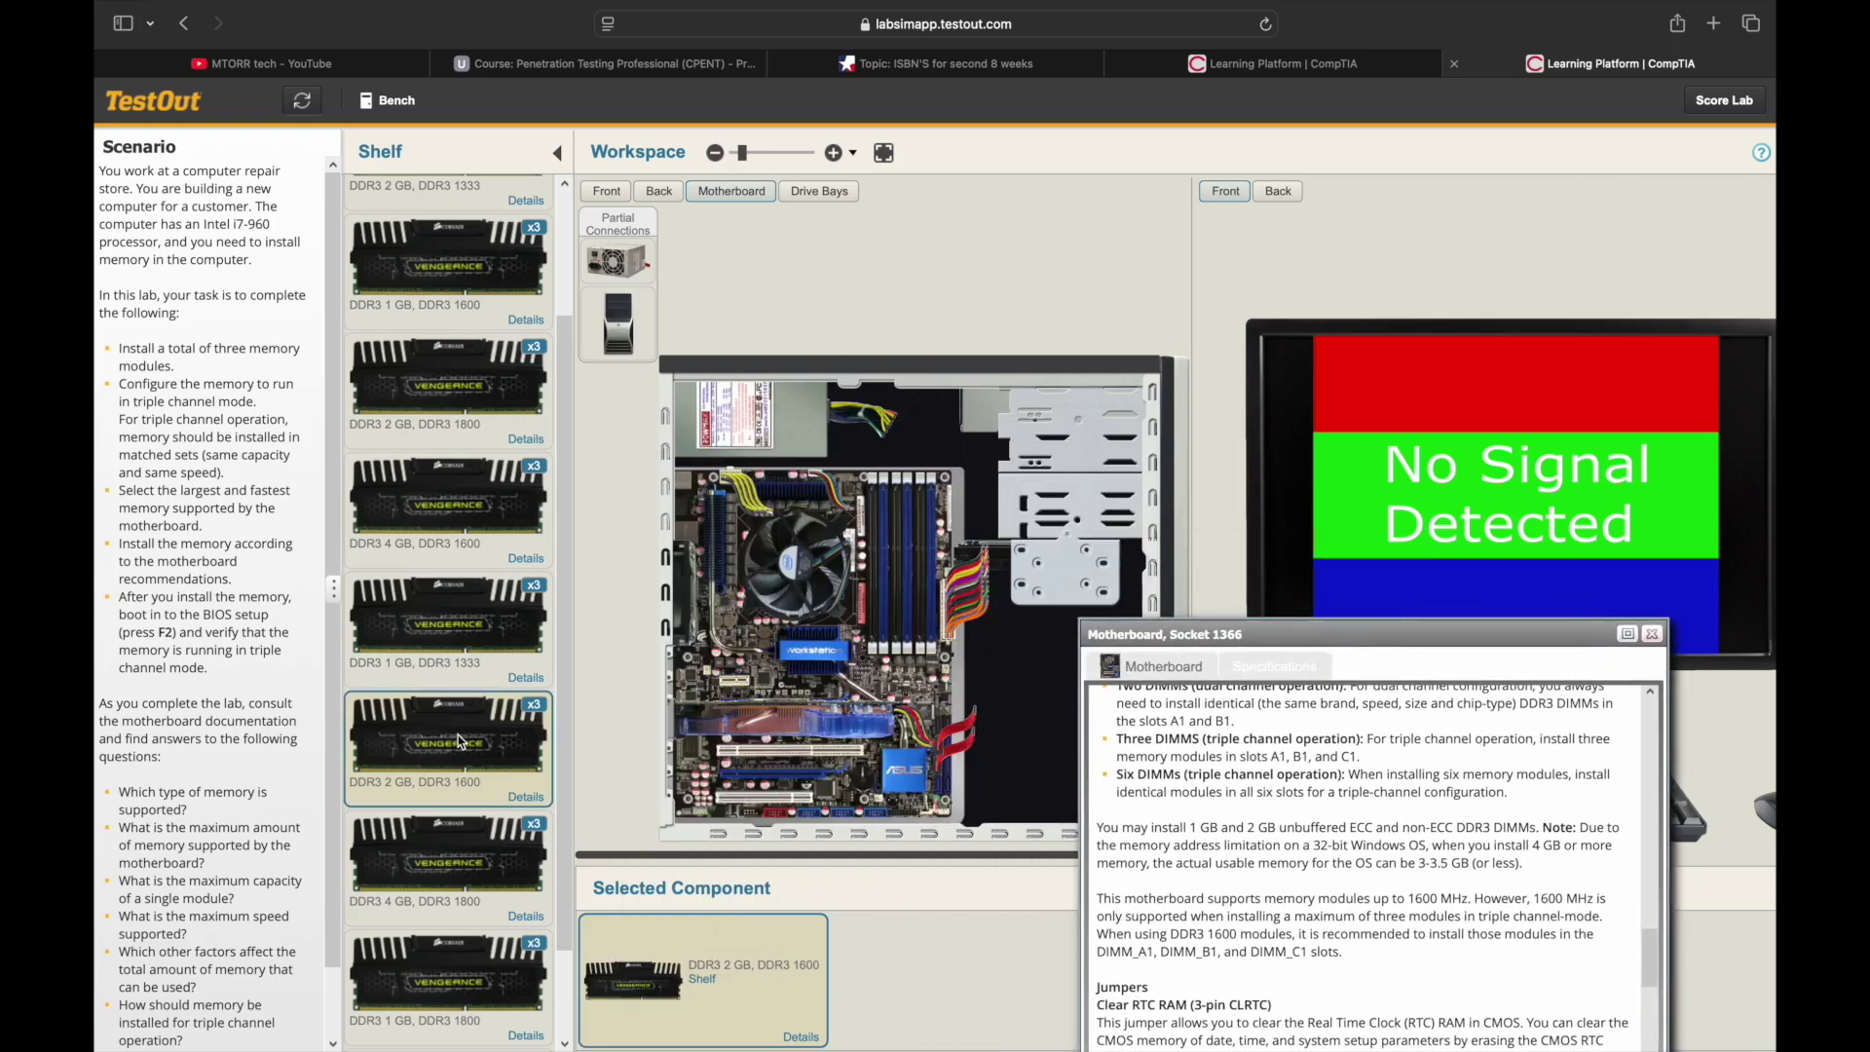
left_click_drag(463, 740, 870, 617)
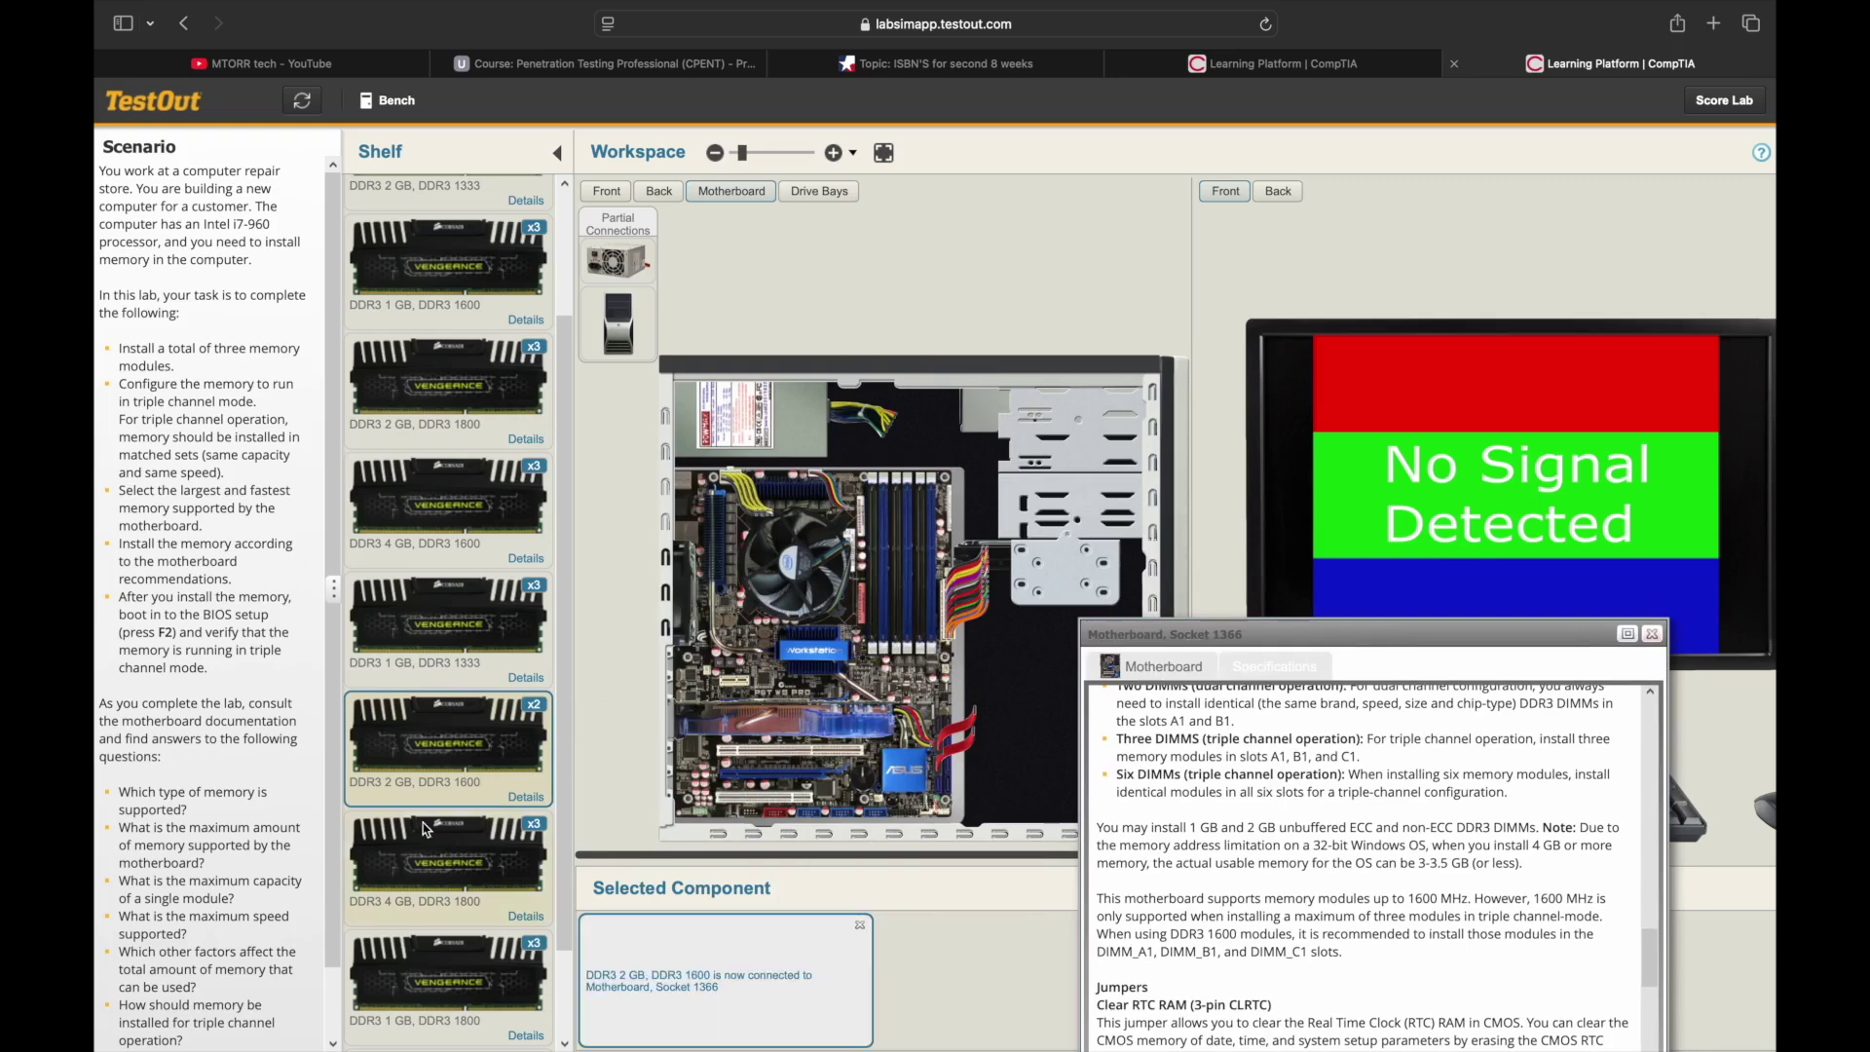
left_click(897, 621)
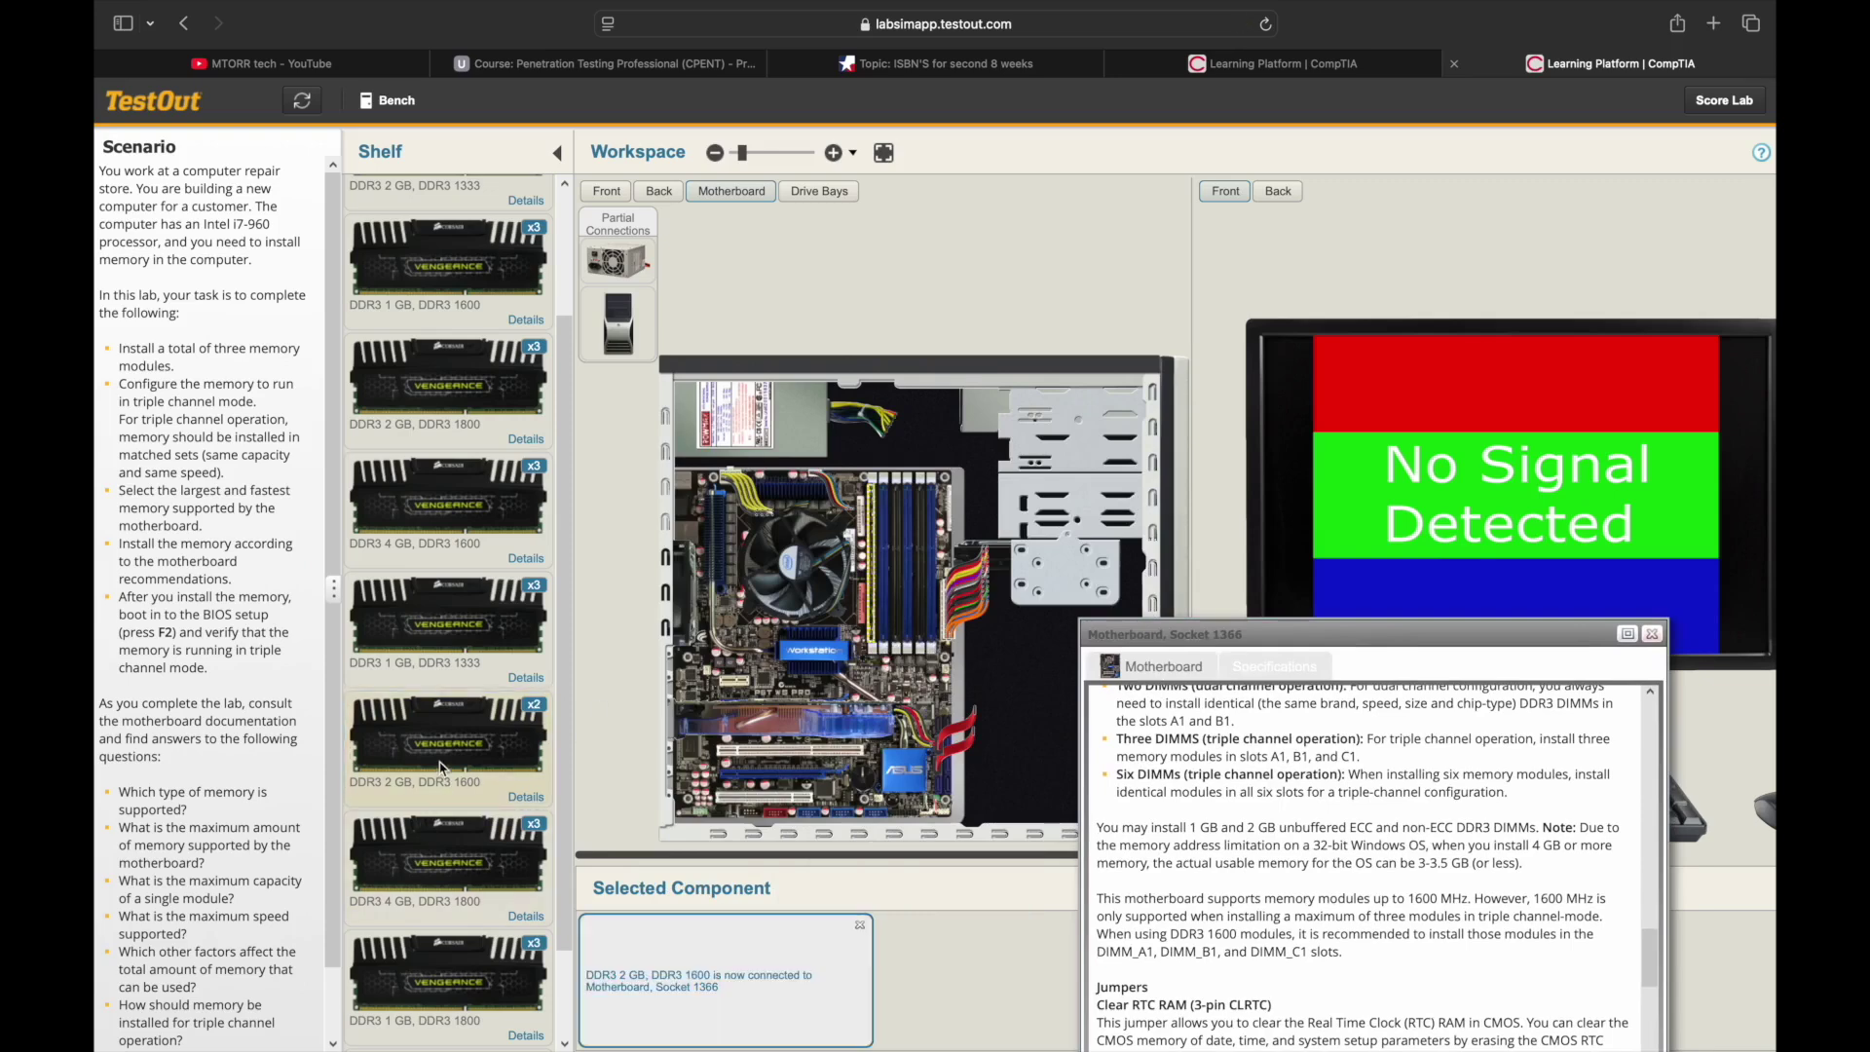
left_click(898, 621)
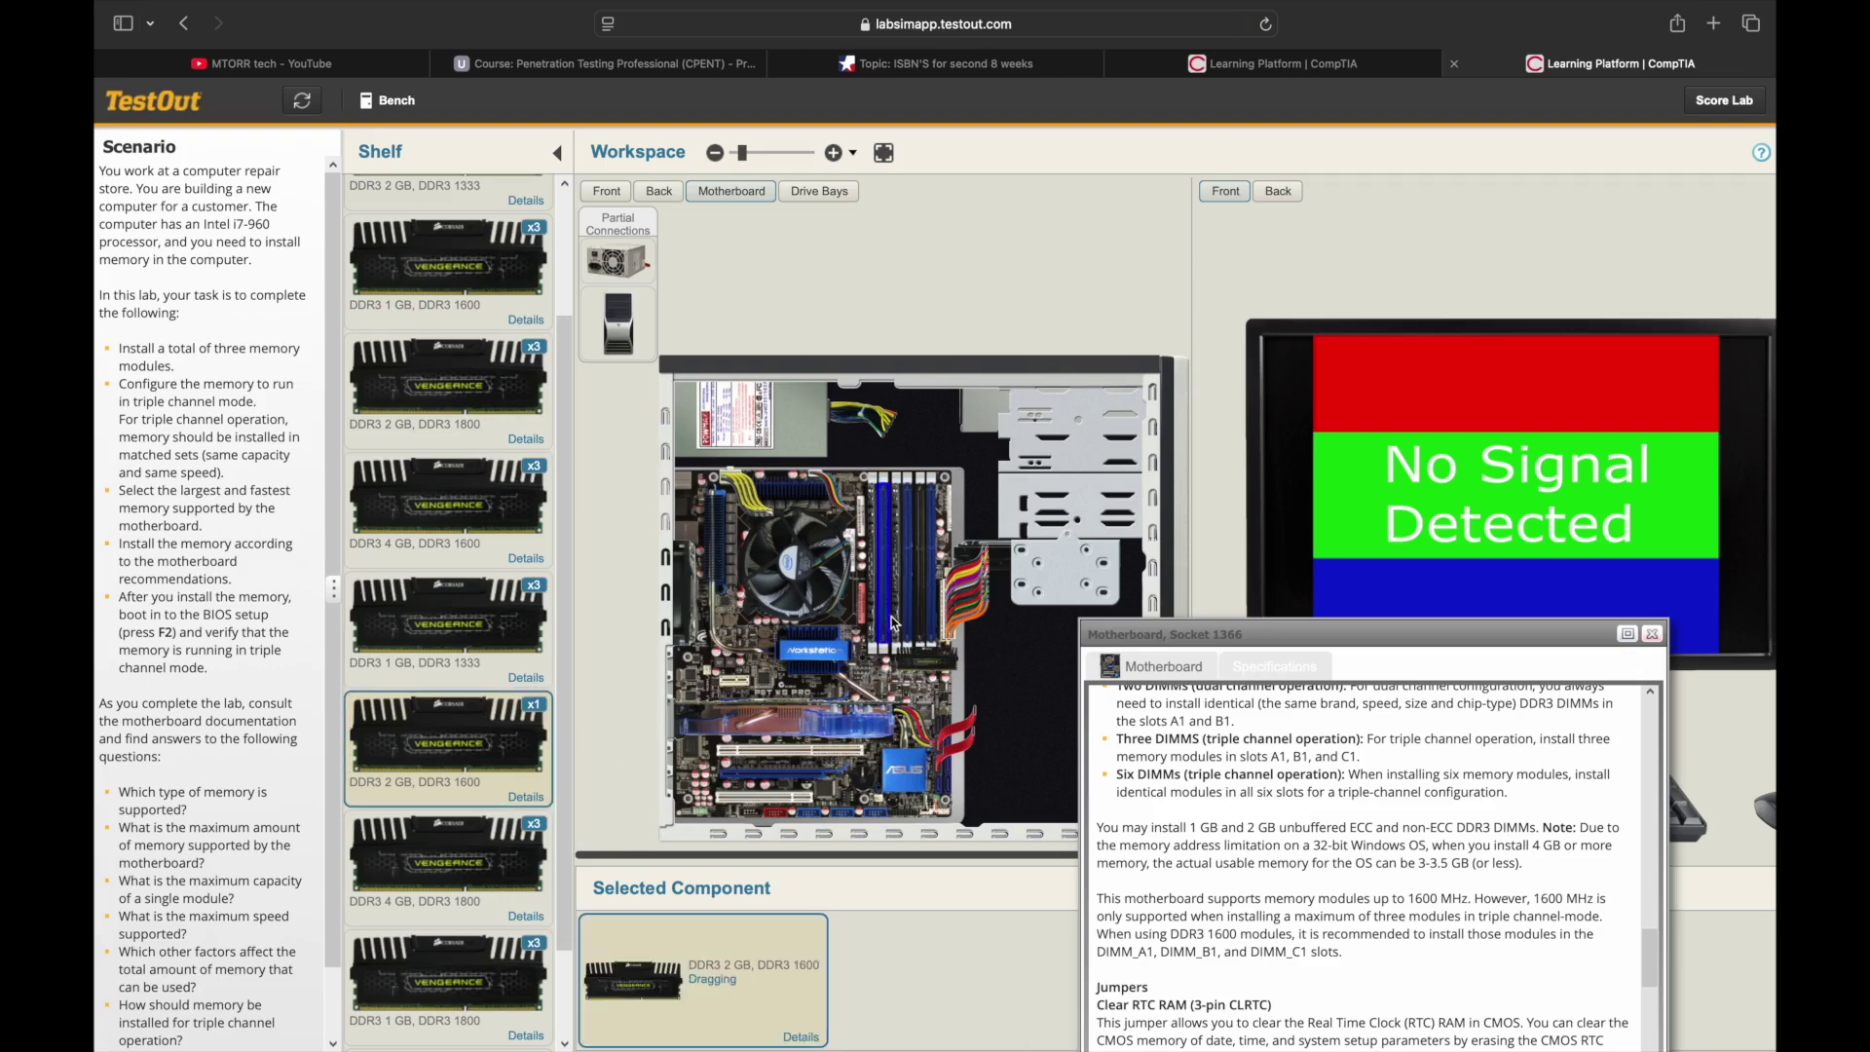
left_click_drag(476, 746, 924, 629)
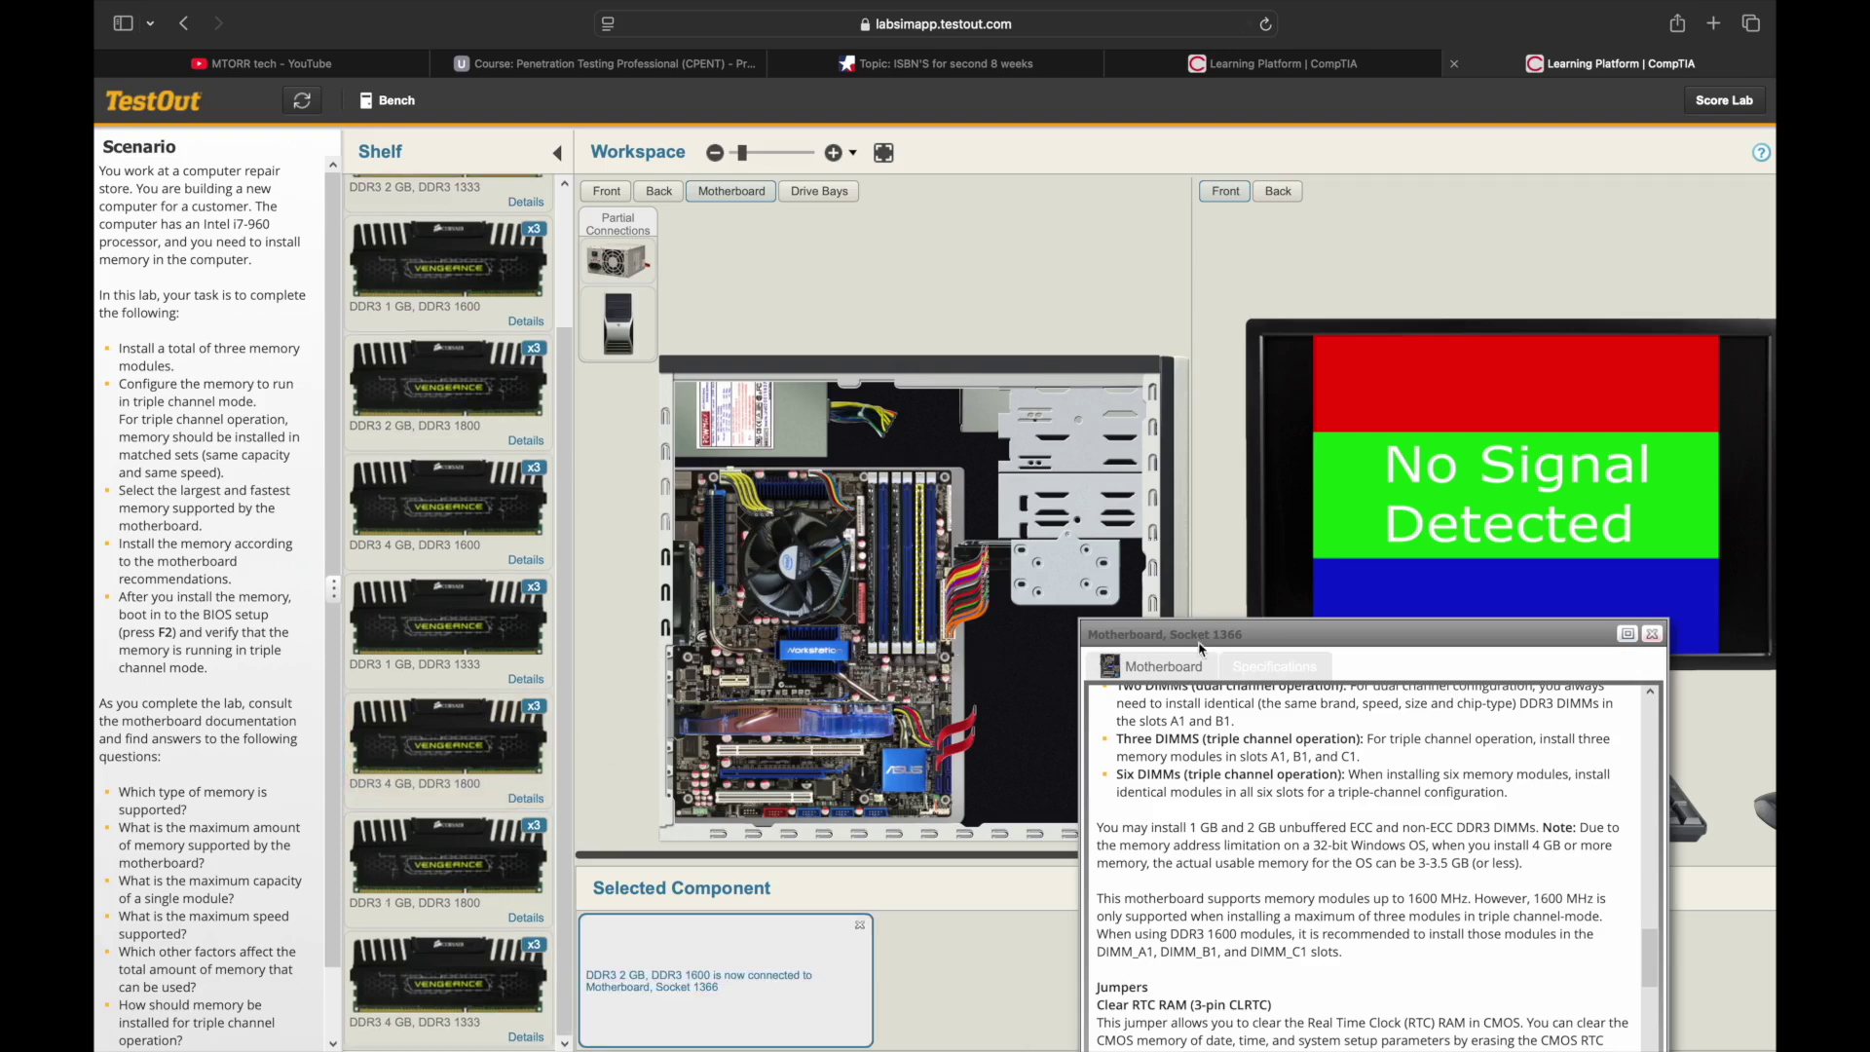
mouse_move(1194, 628)
left_mouse_down()
mouse_move(1127, 444)
mouse_move(1081, 460)
left_mouse_up()
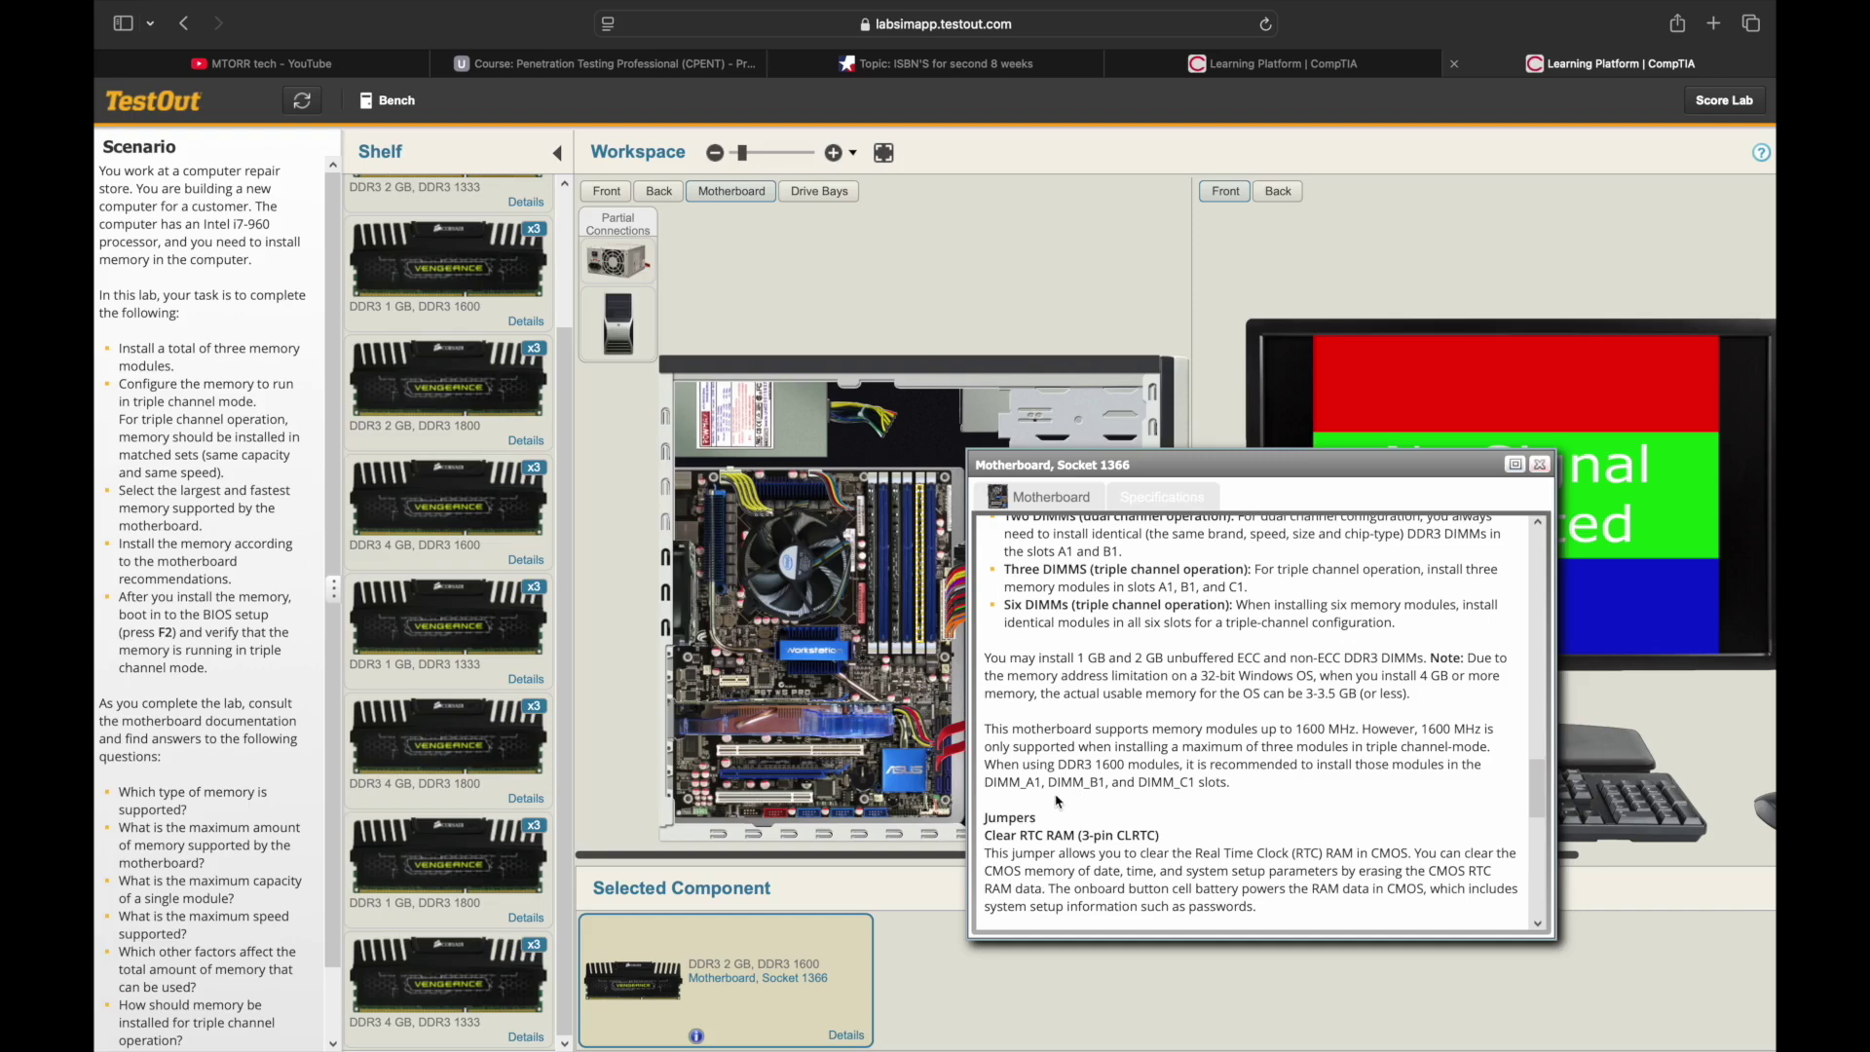
Move one 2 GB module to the recommended slot for triple-channel A1, B1, C1, then view the front
scroll(1133, 804, "up", 2)
scroll(1120, 769, "up", 2)
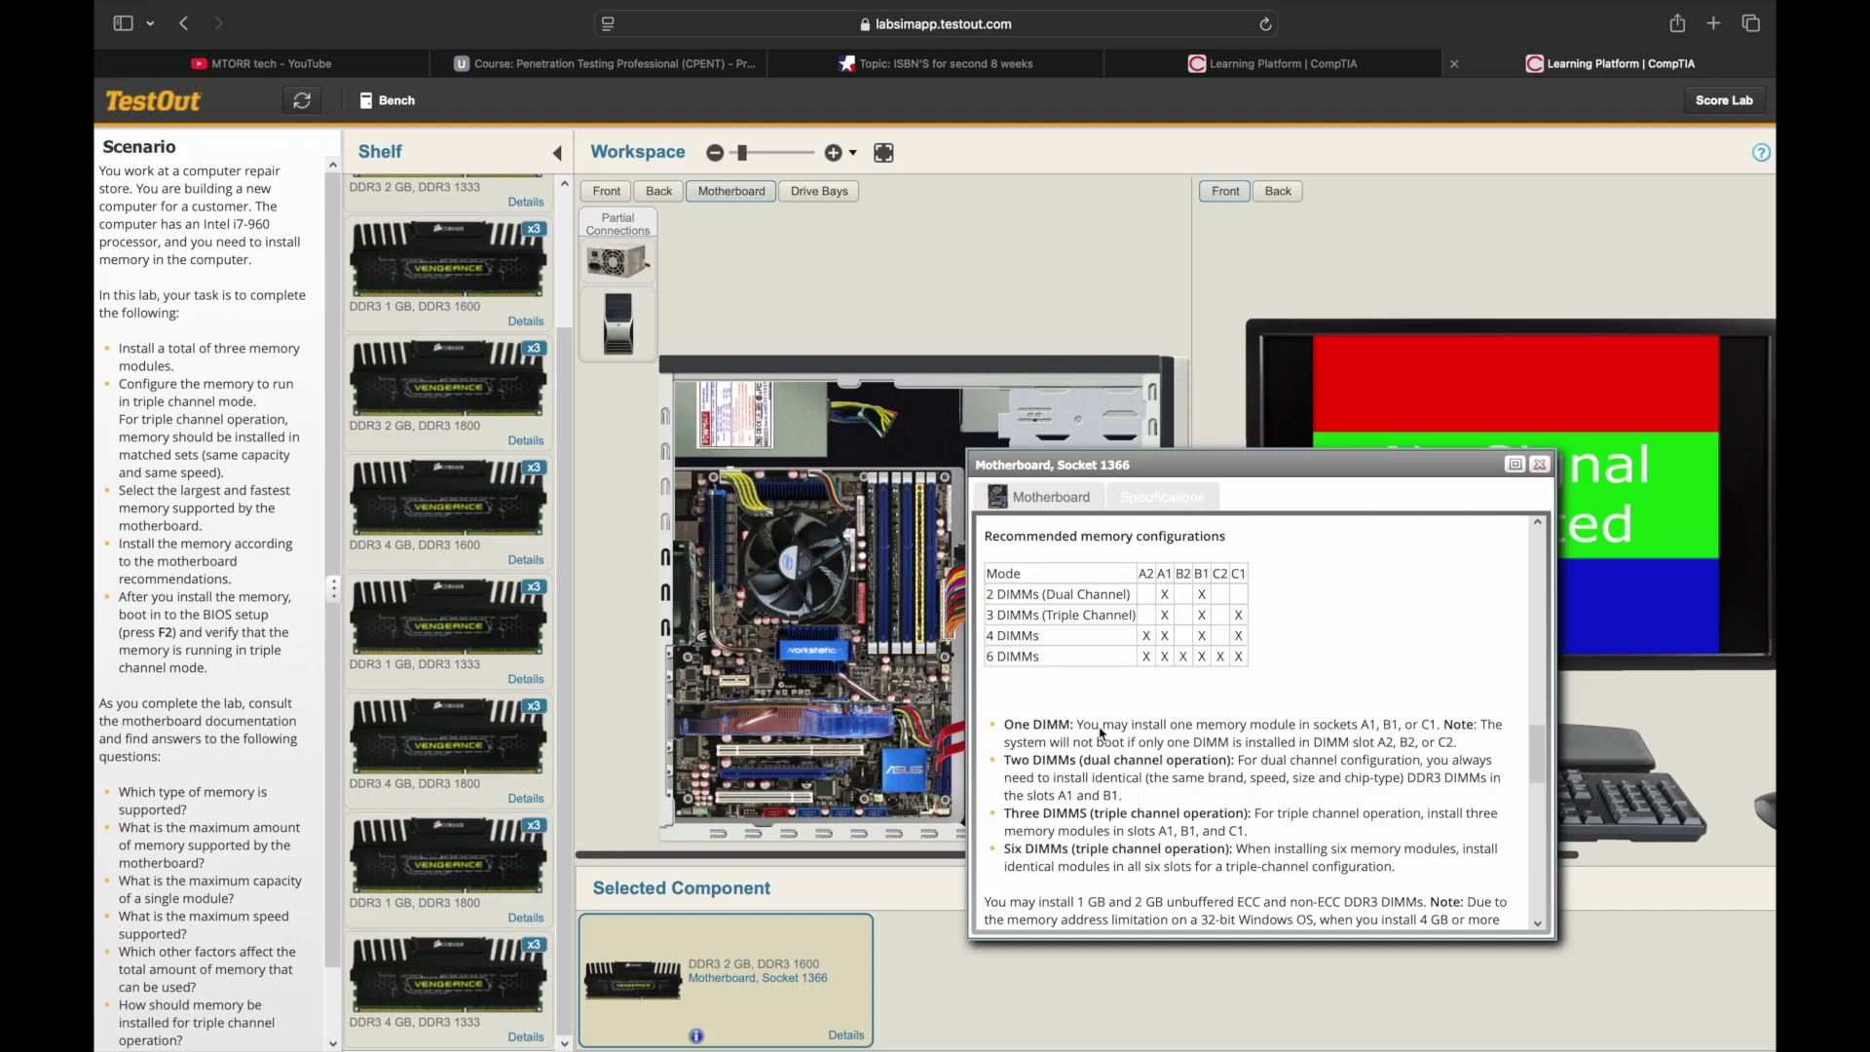
scroll(1101, 729, "up", 2)
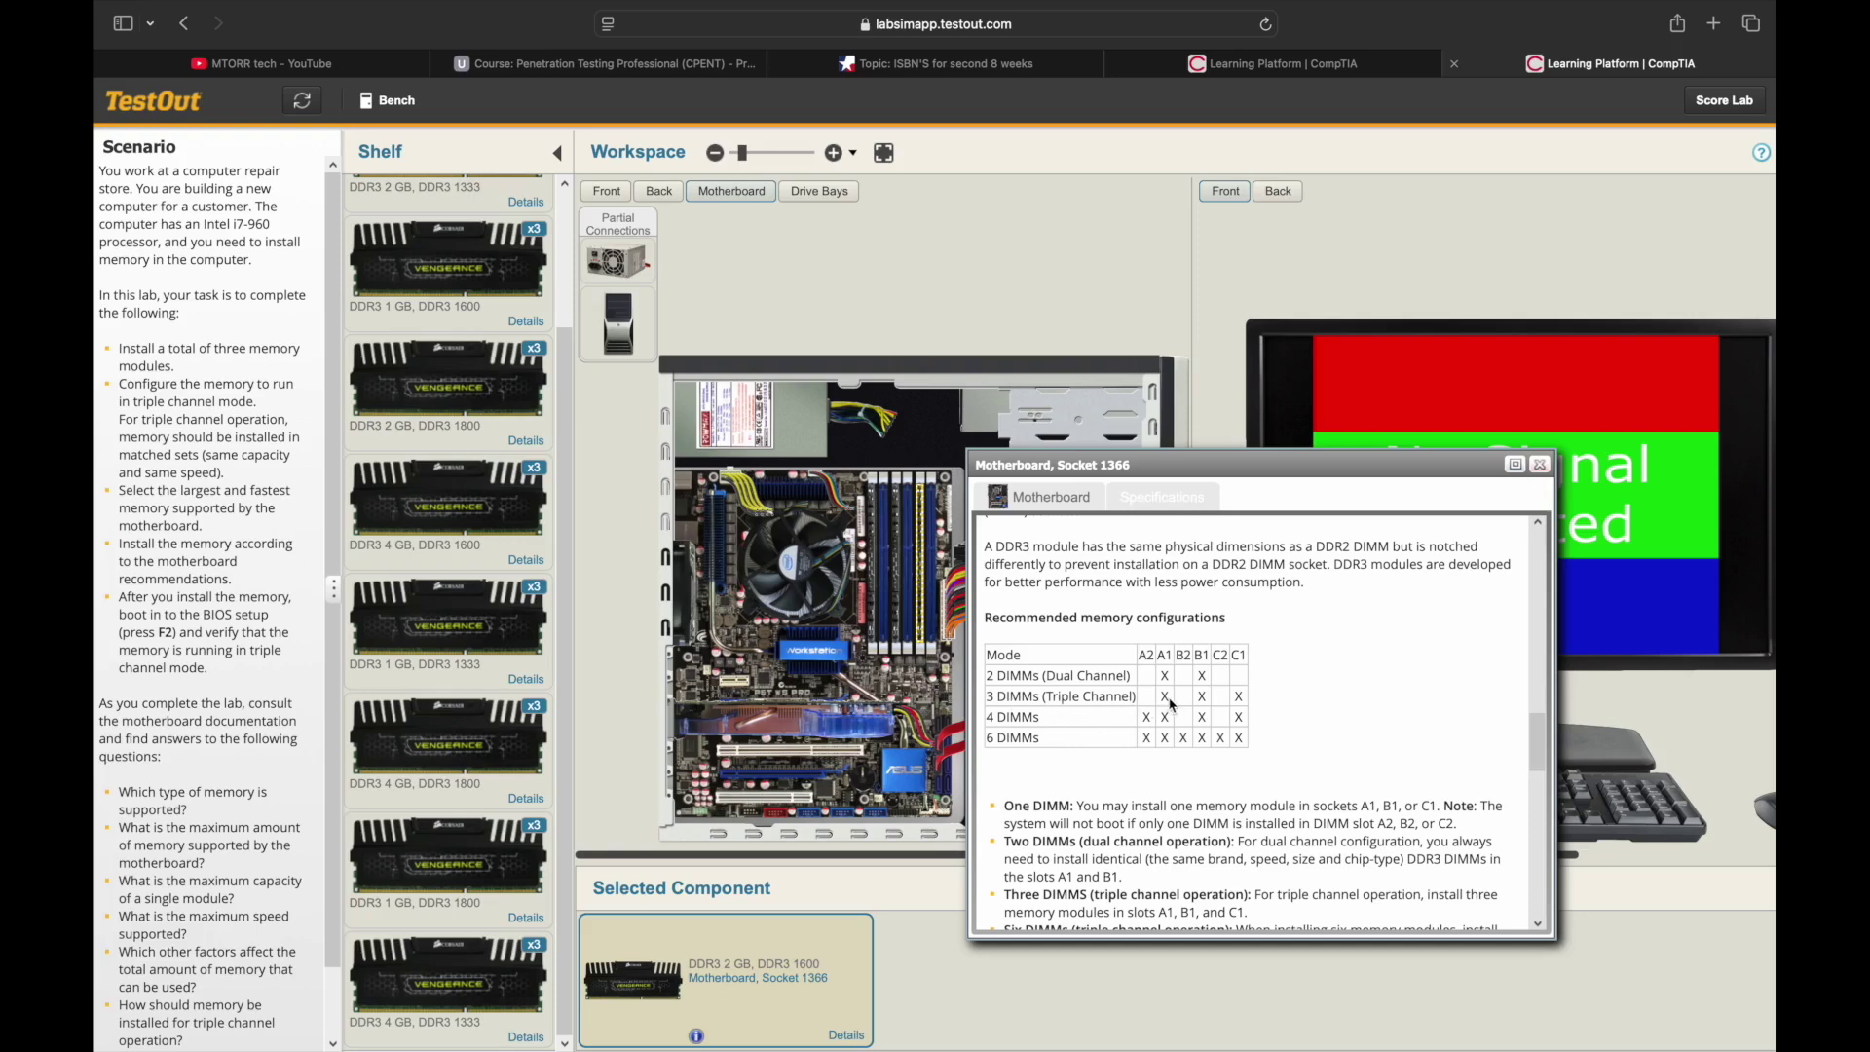
left_click_drag(1154, 460, 1169, 884)
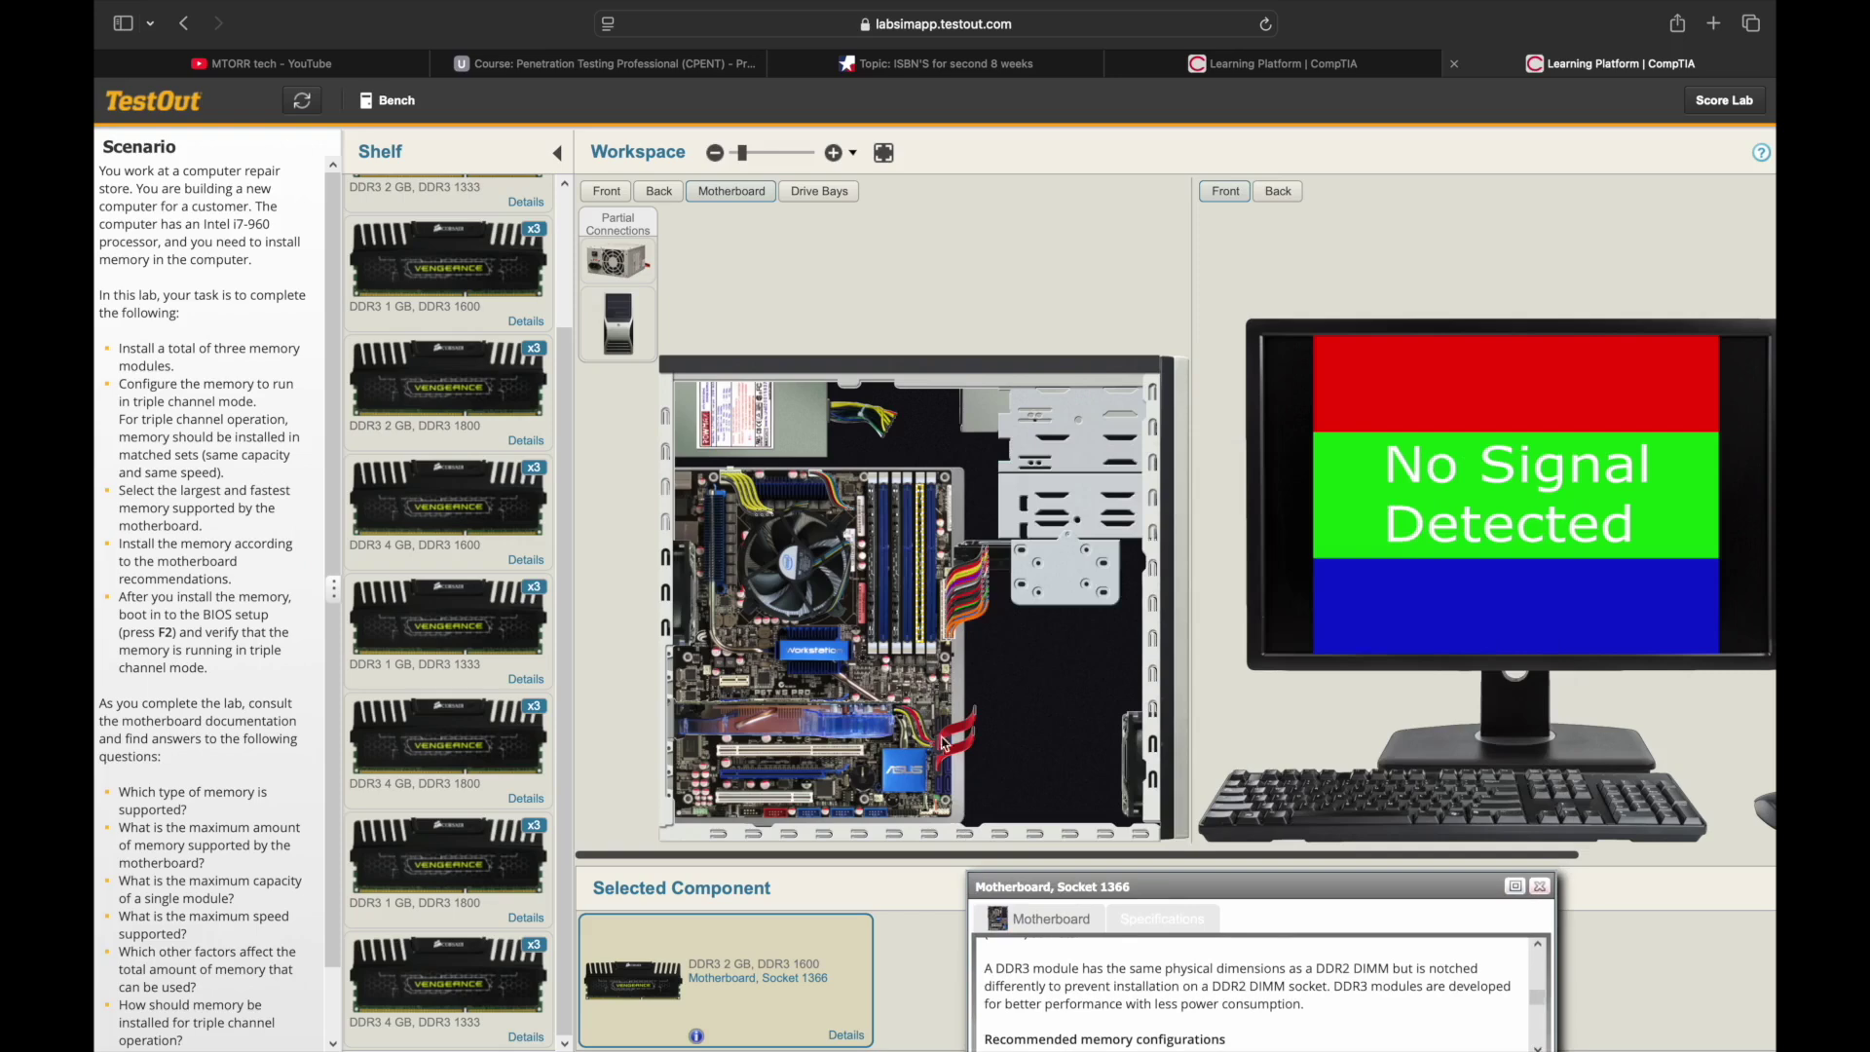
left_click_drag(877, 616, 885, 615)
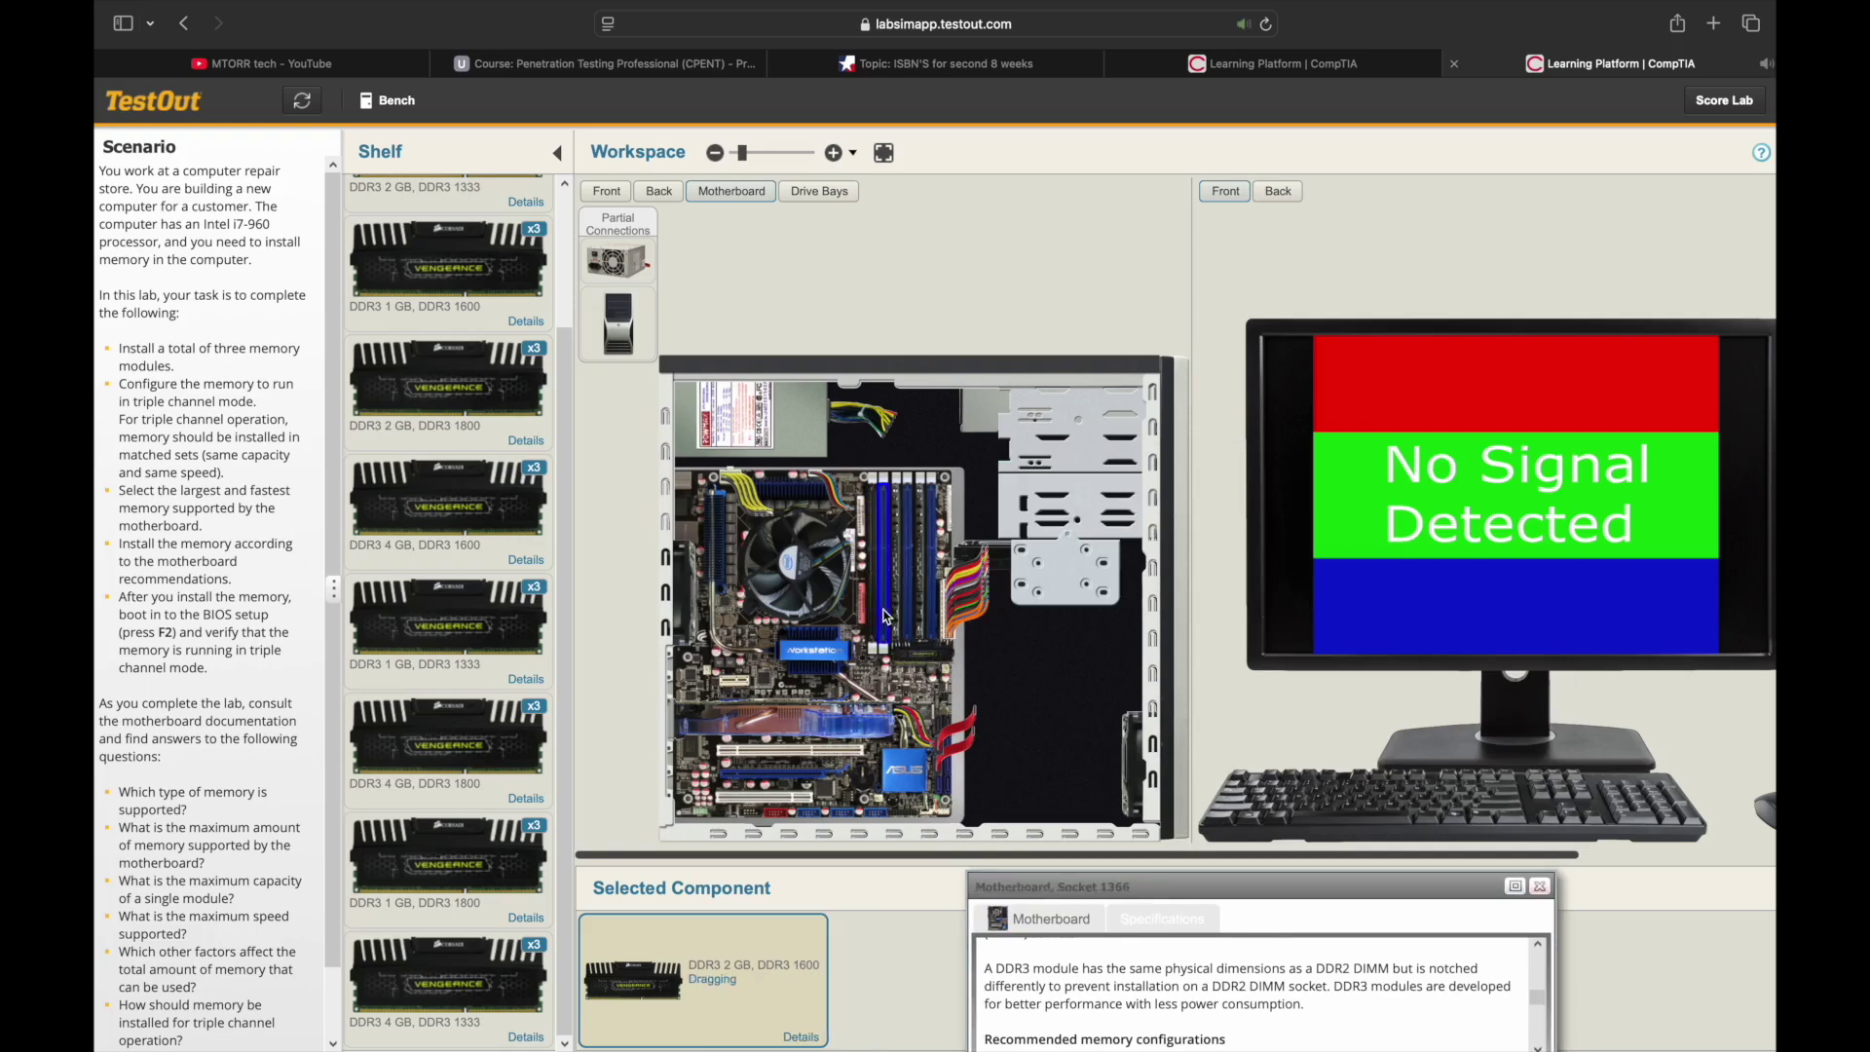
mouse_move(885, 616)
left_mouse_down()
mouse_move(922, 611)
mouse_move(945, 635)
left_mouse_up()
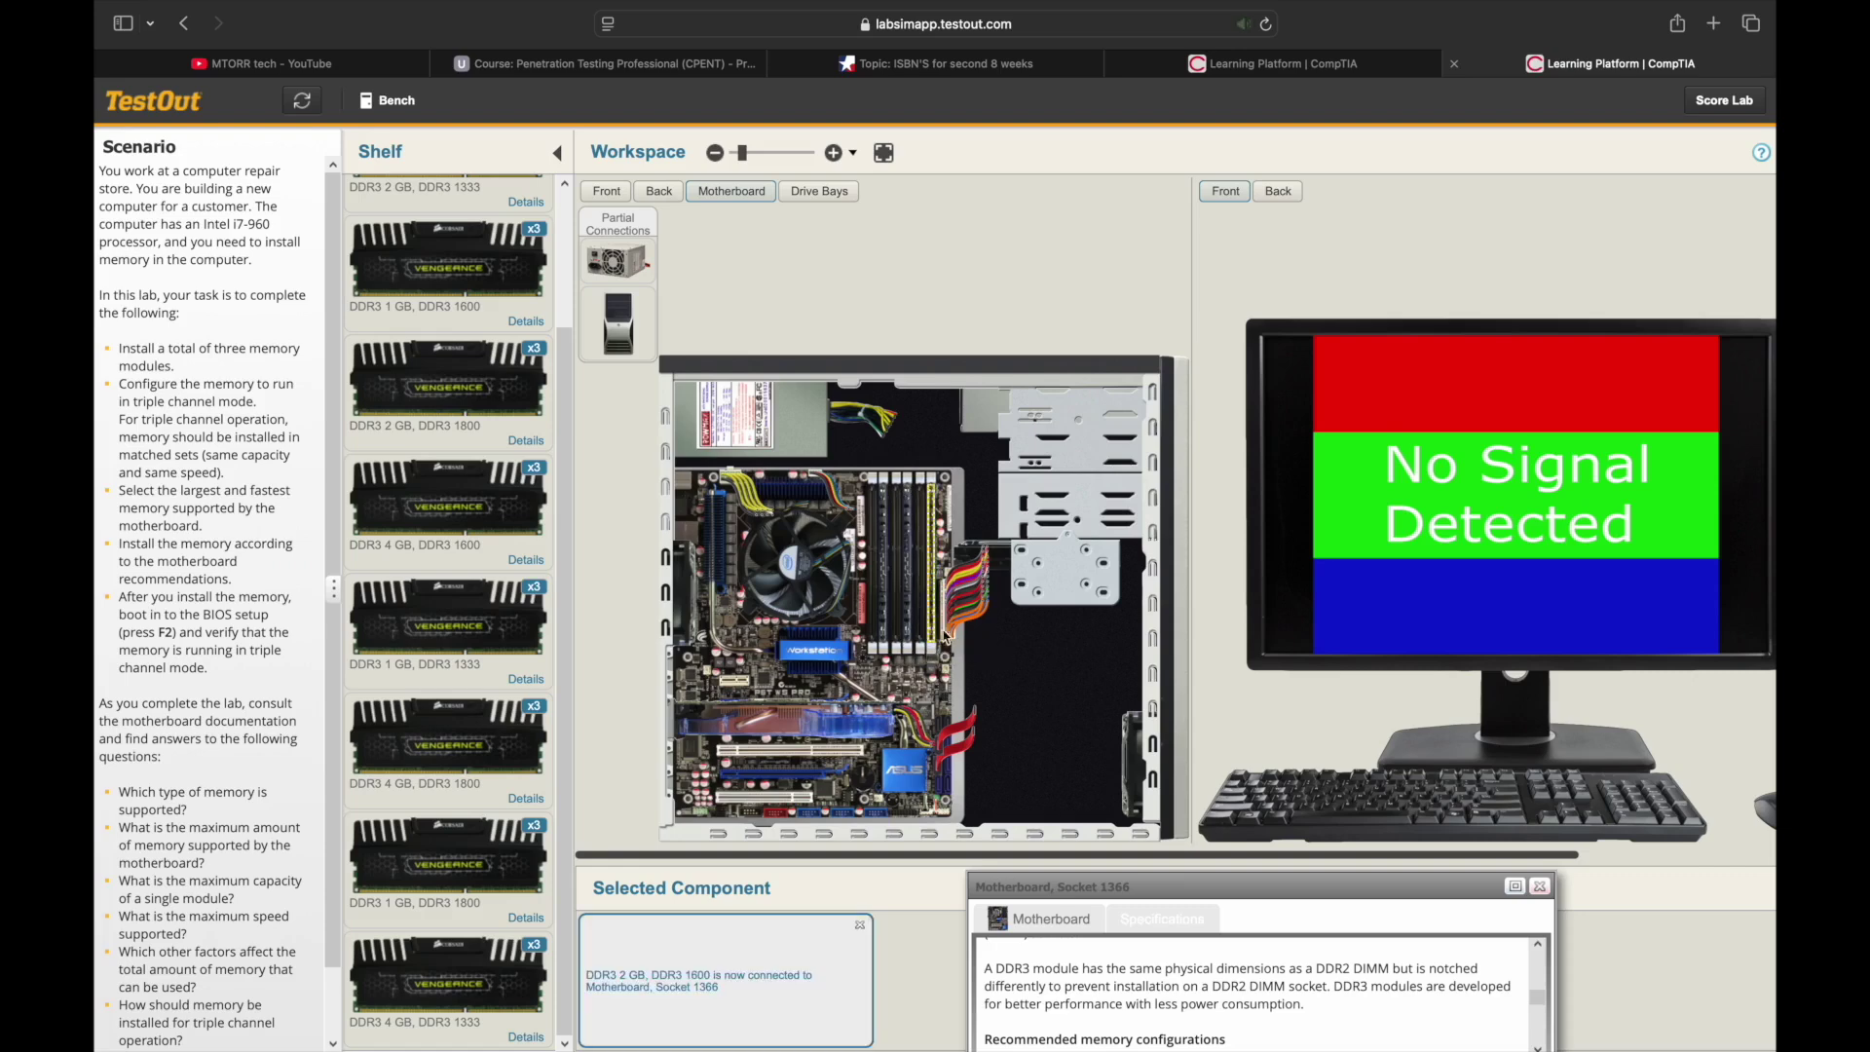
left_click(607, 192)
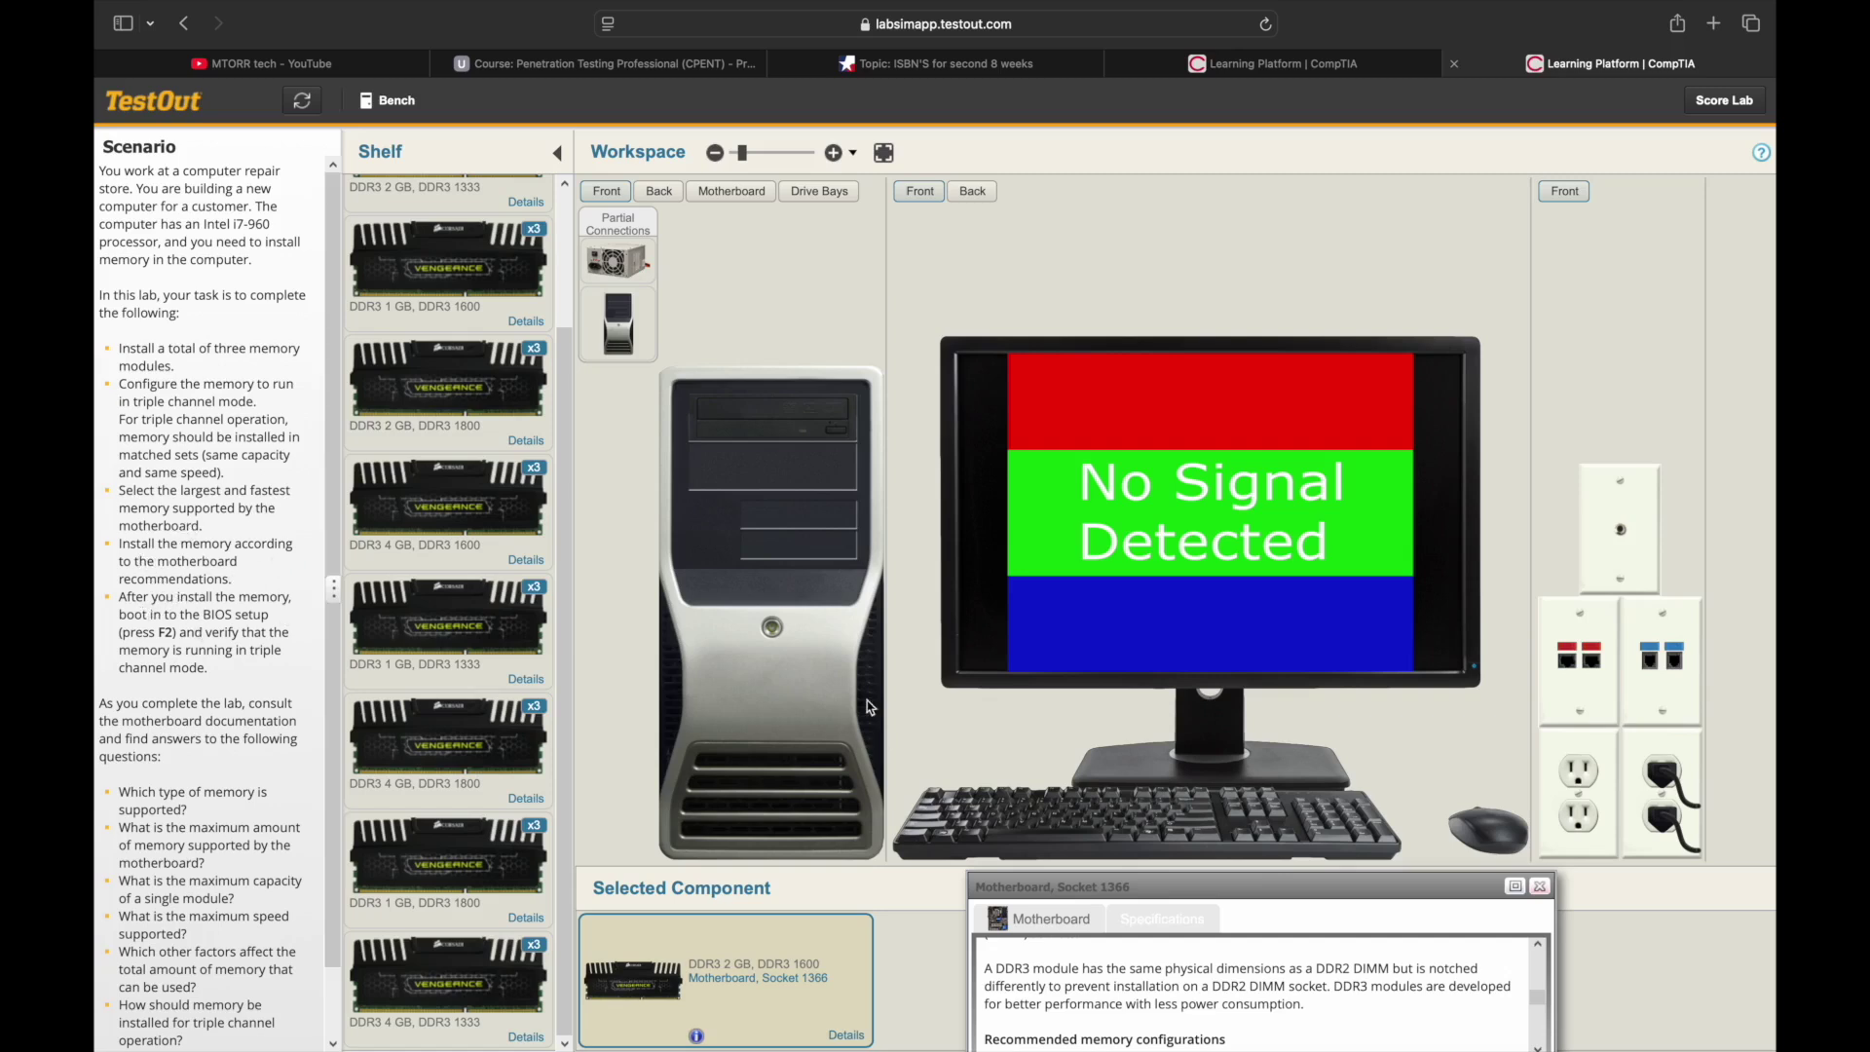
Boot into BIOS to confirm 6144 MB DDR3 1600 TripleChannel, then score the lab at 100%
left_click(771, 629)
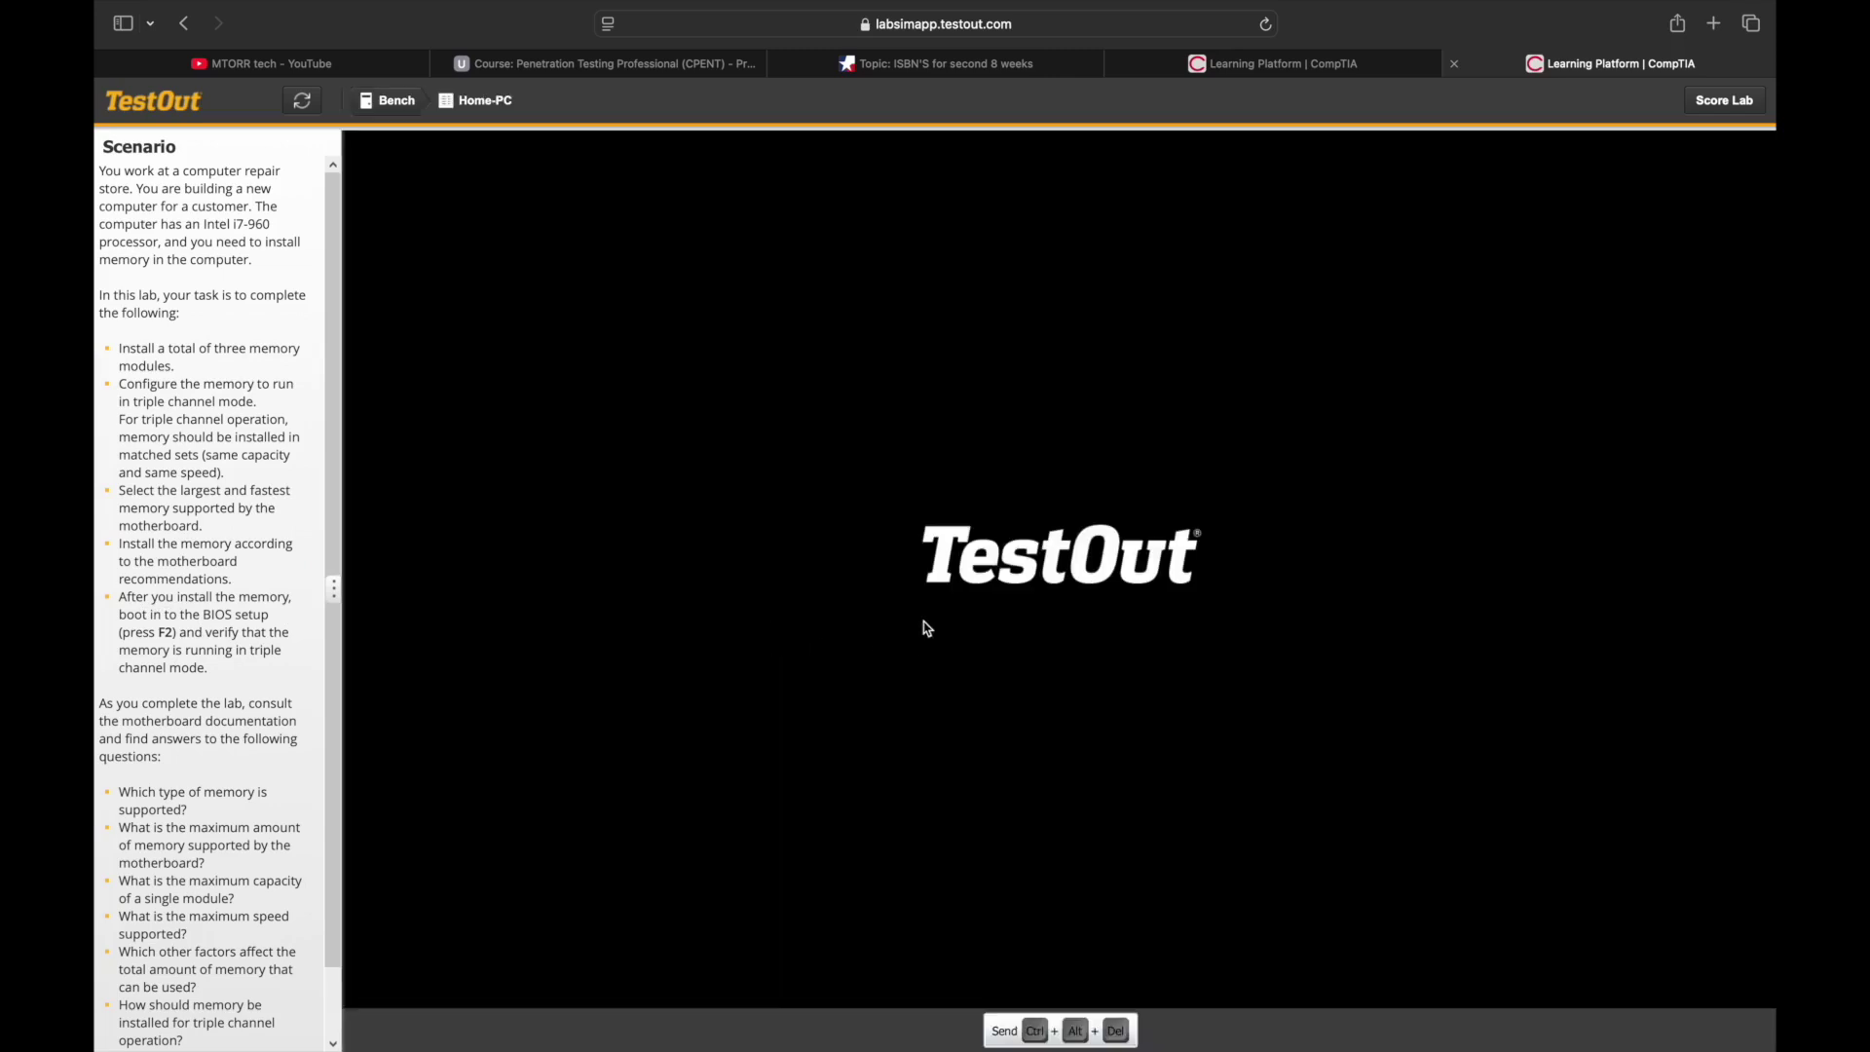
key("F2")
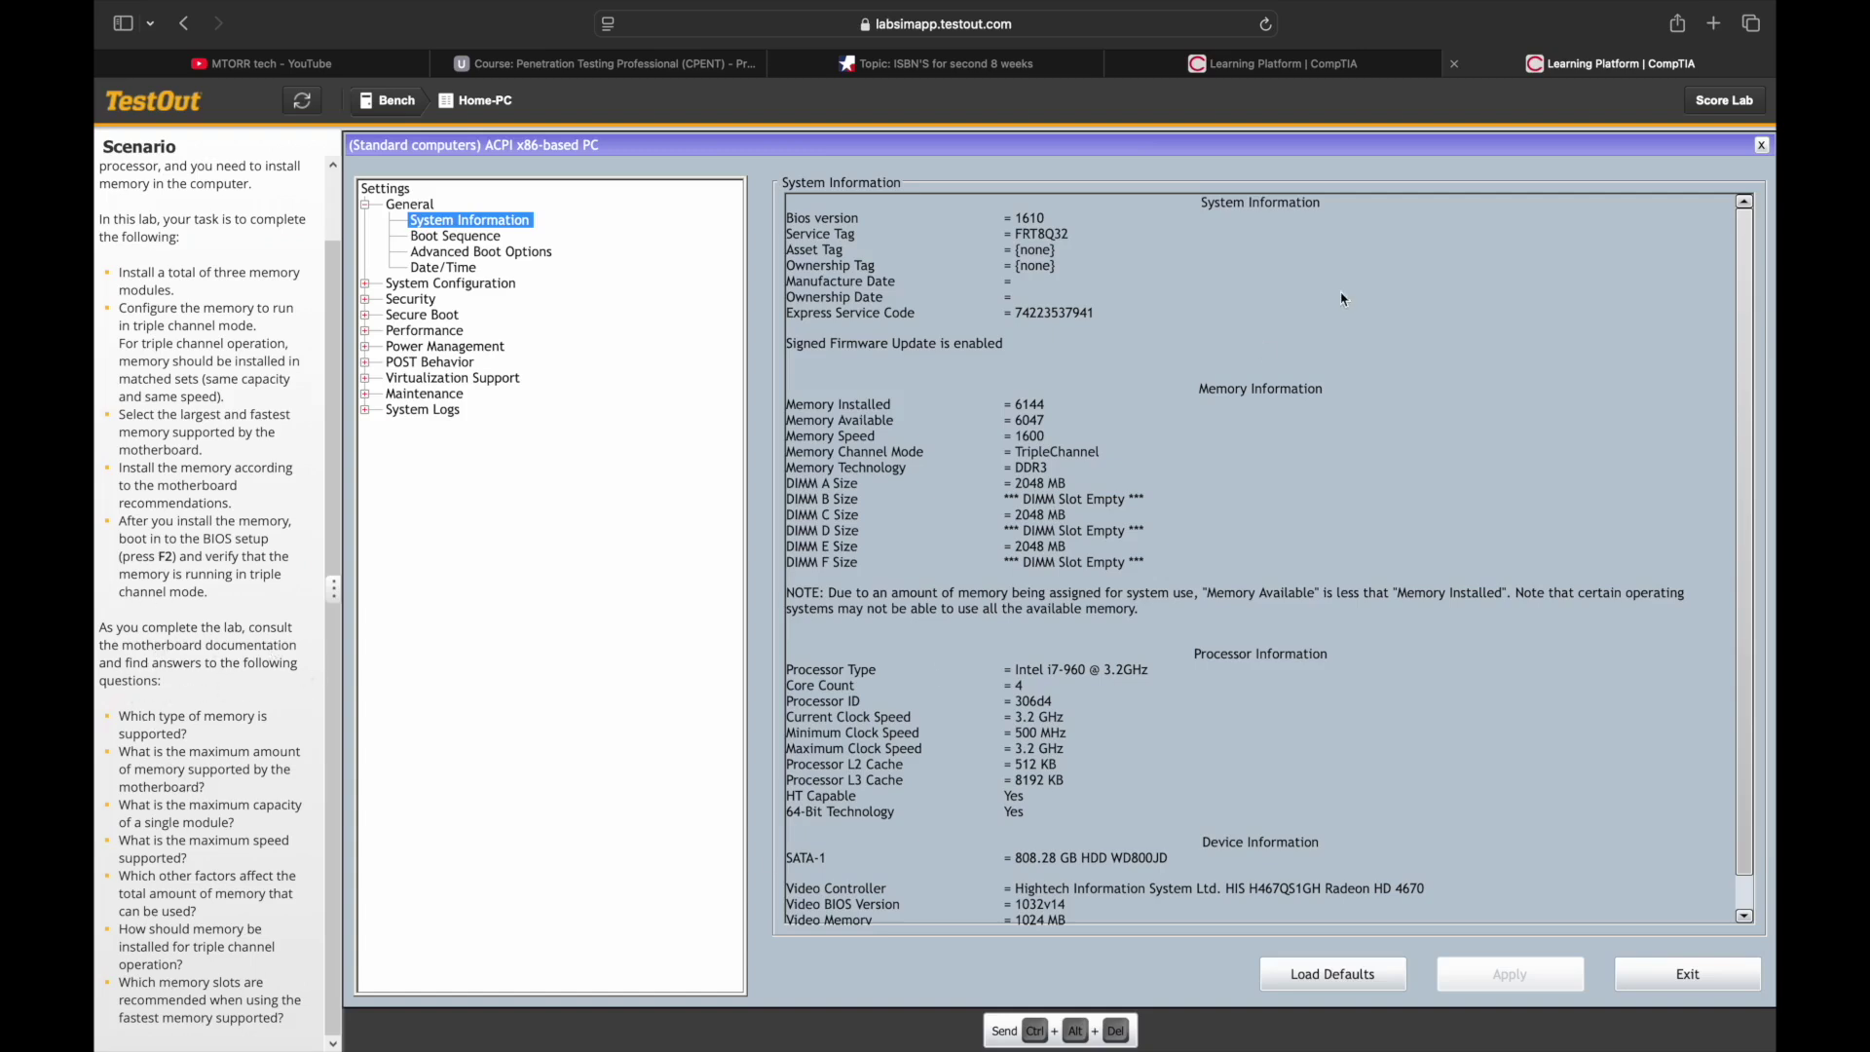
left_click(1724, 100)
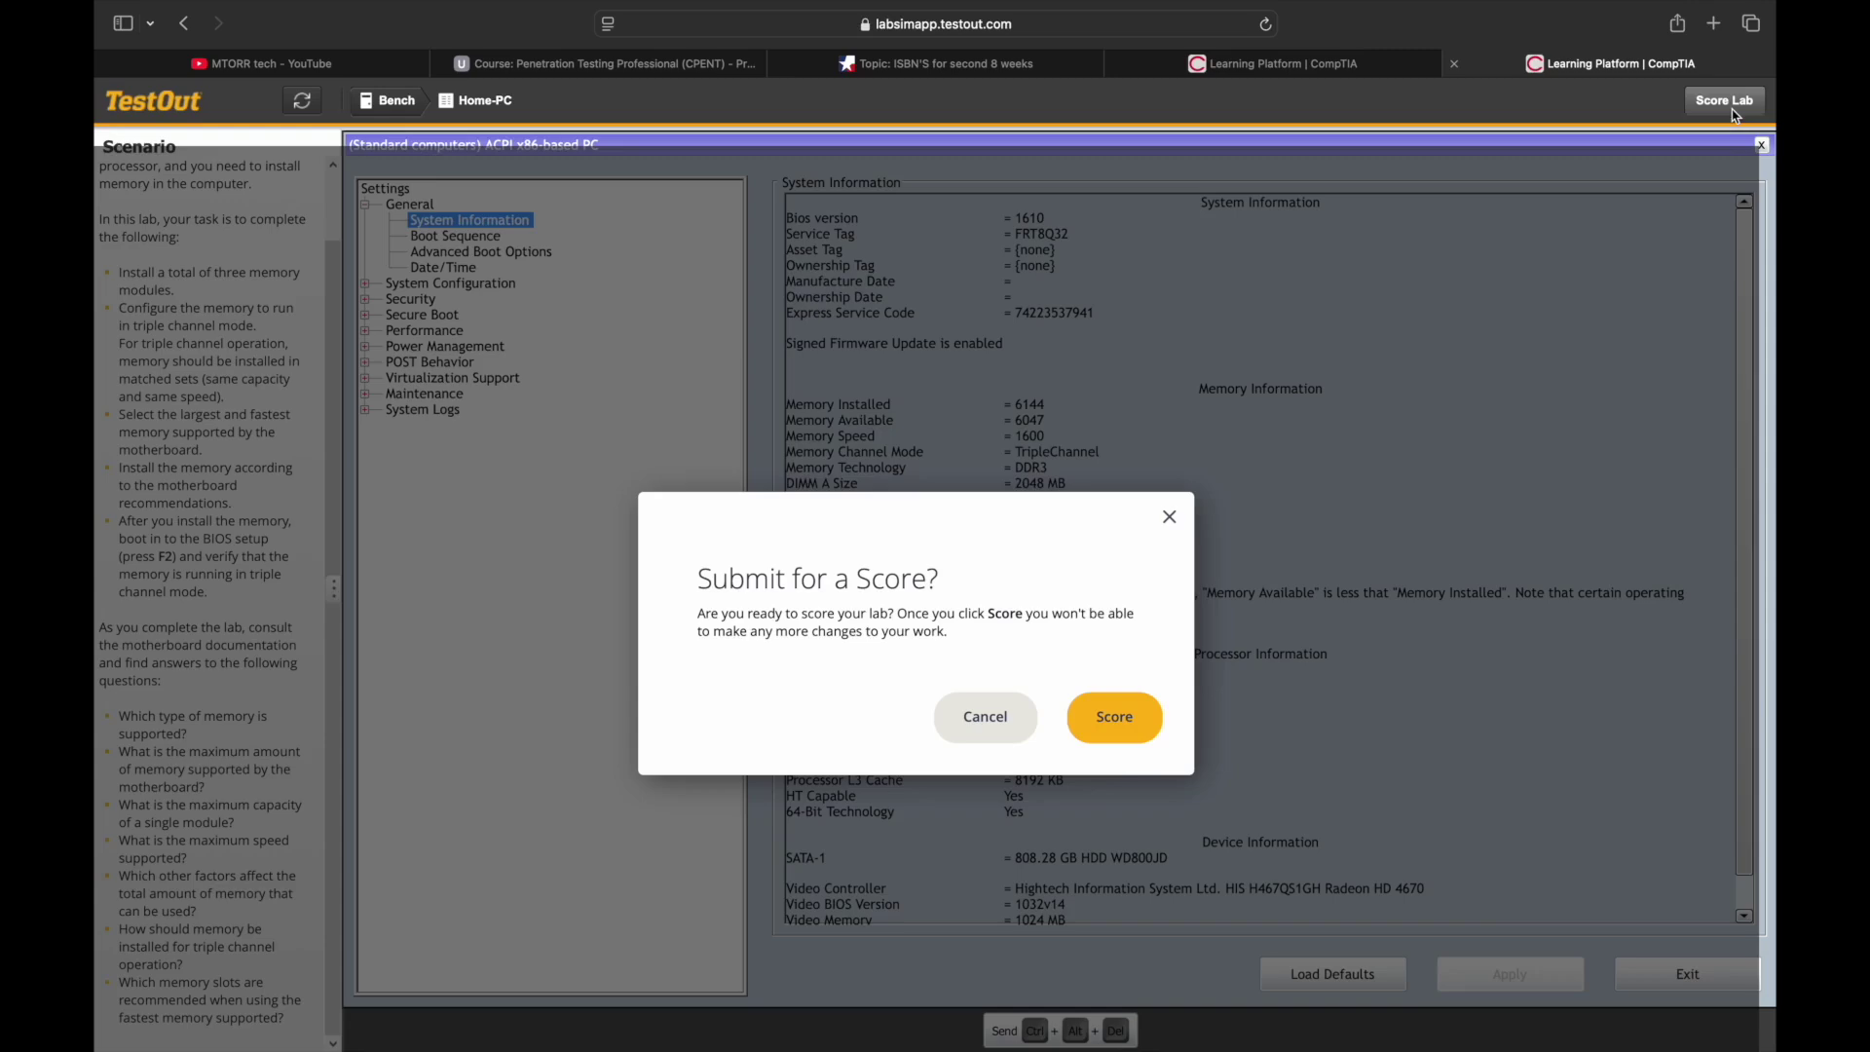
left_click(1120, 735)
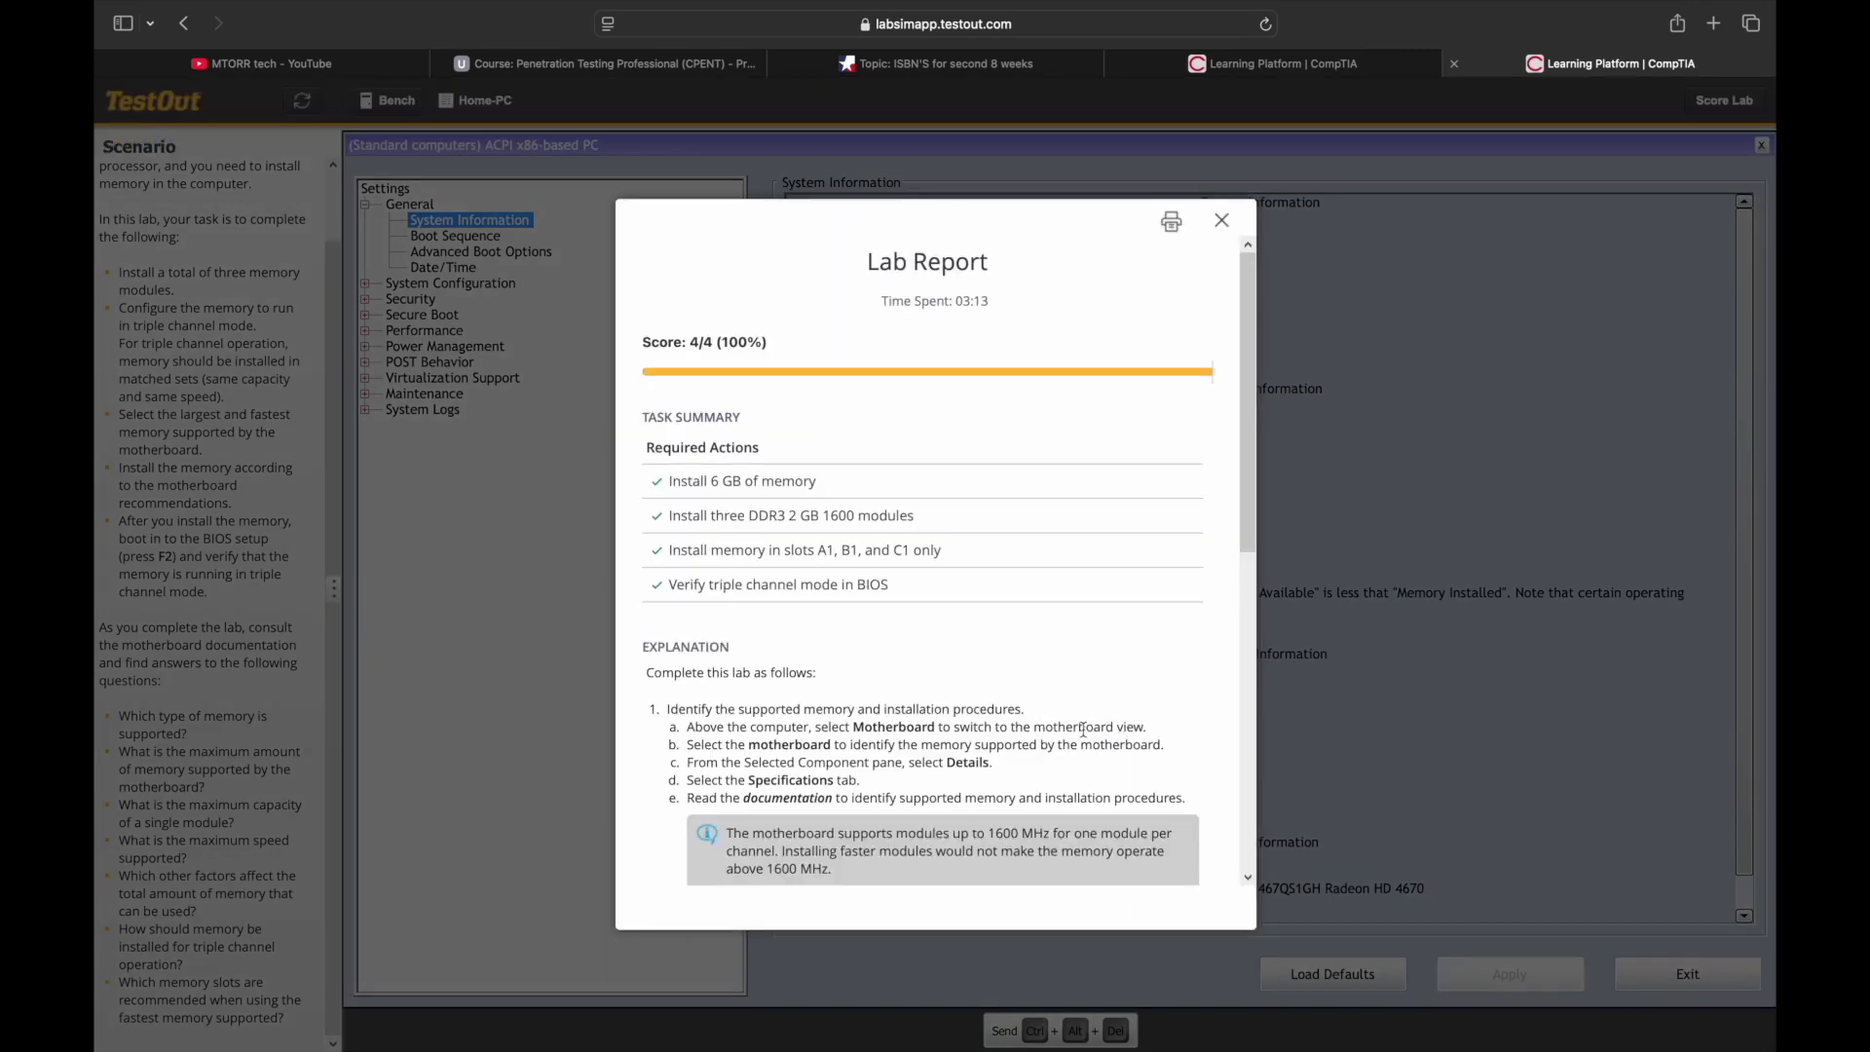